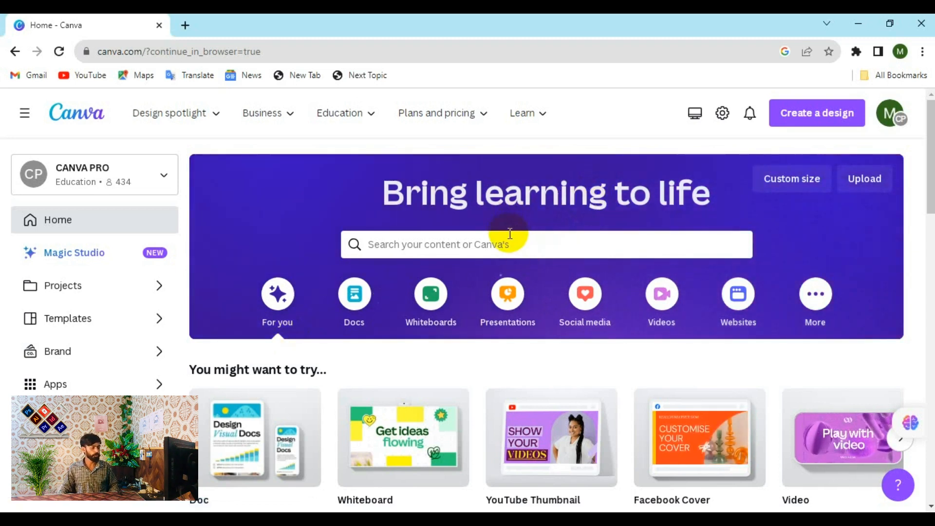
- Search Canva templates for 'interior design logo', picking it from the 'logo d' suggestions
click(518, 248)
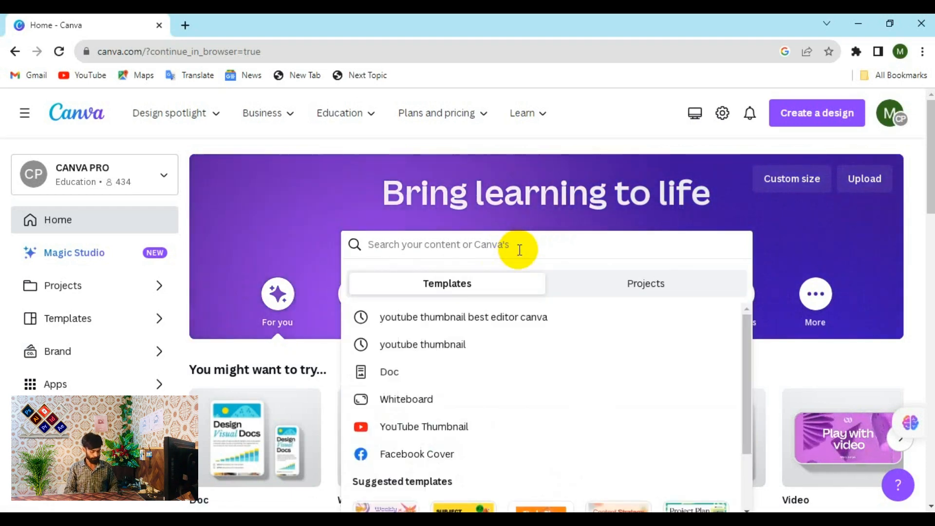
text(lo)
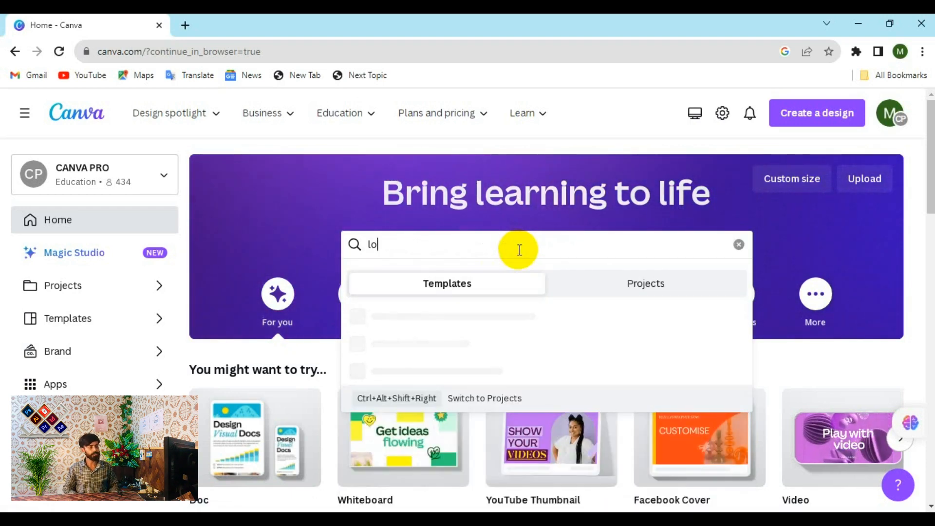
text(go)
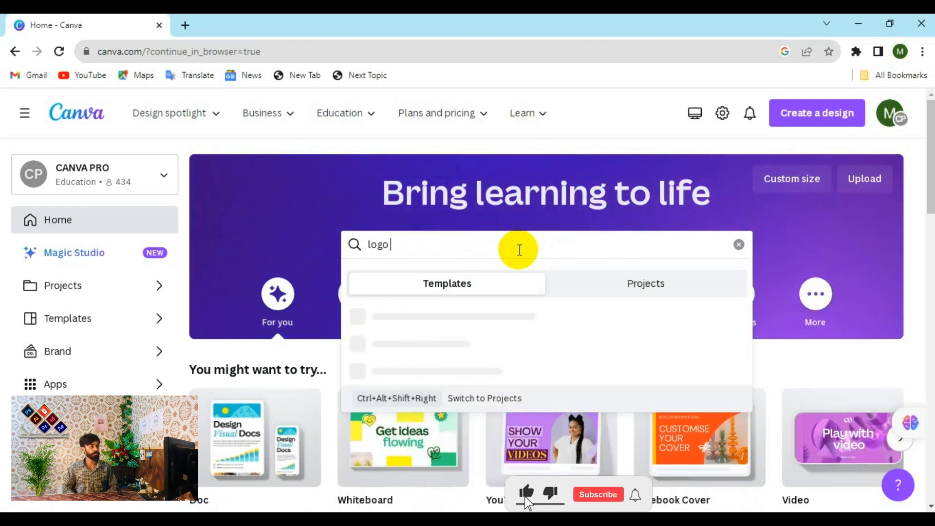
text( d)
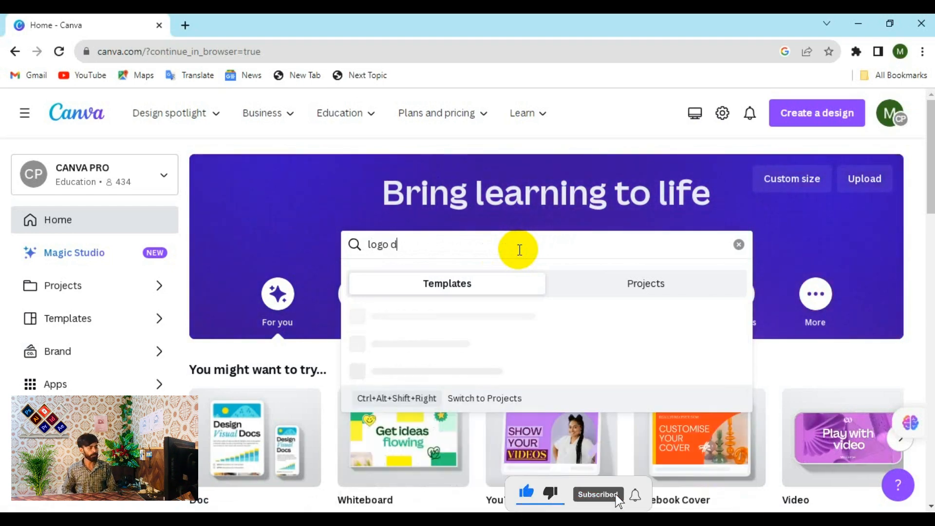
key(Down)
key(Down)
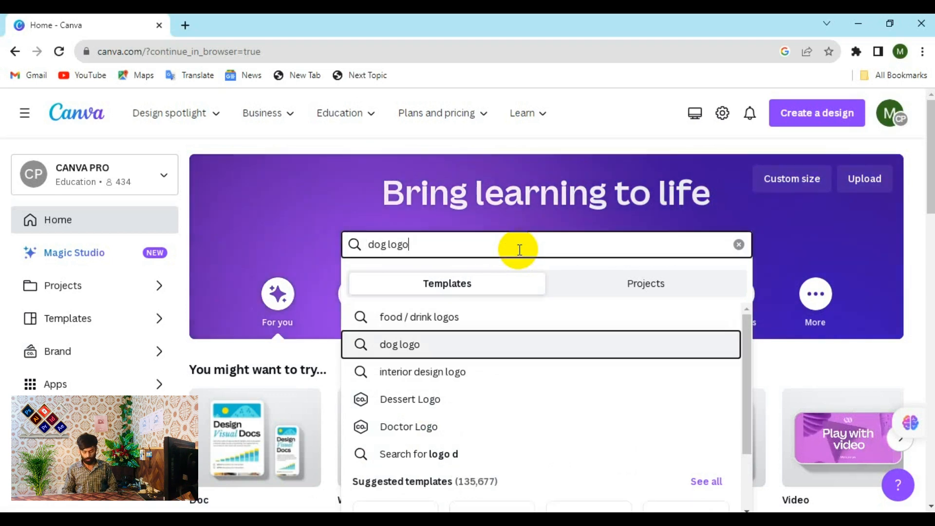
key(Down)
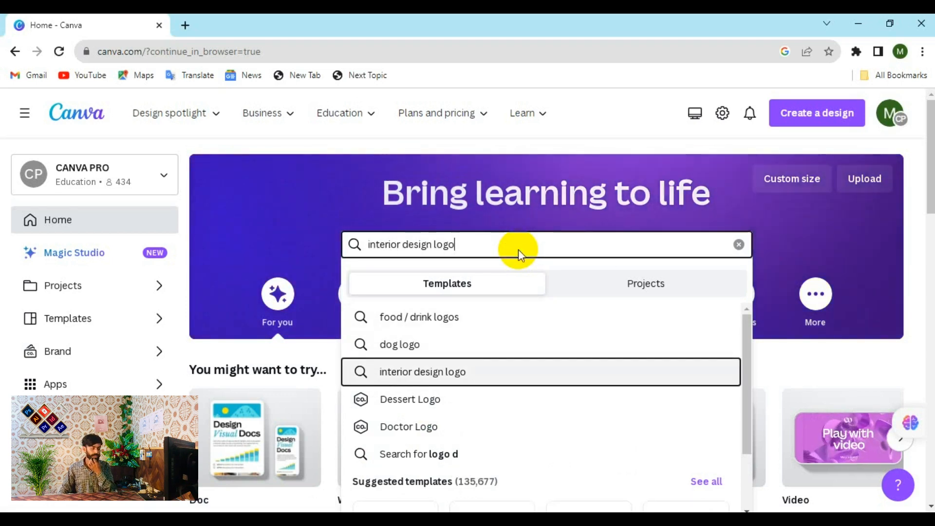
key(Return)
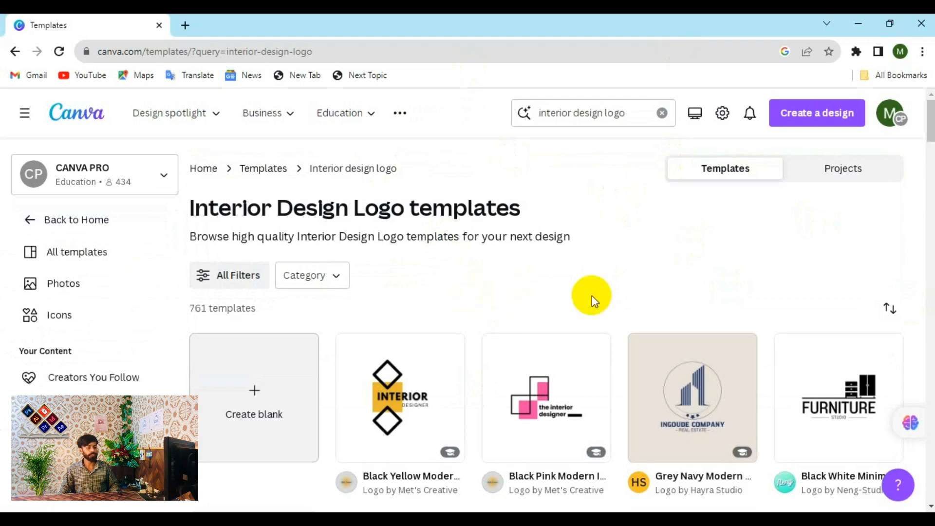
- Browse the logo results and open the navy HOME real estate template's details
scroll(613, 294, down, 2)
scroll(614, 292, up, 2)
scroll(612, 288, down, 2)
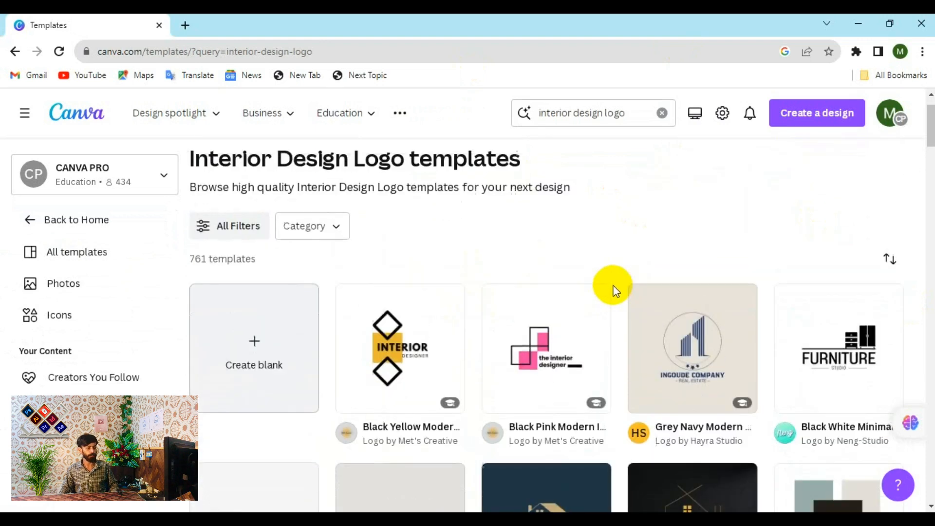
scroll(745, 339, up, 2)
scroll(609, 316, down, 7)
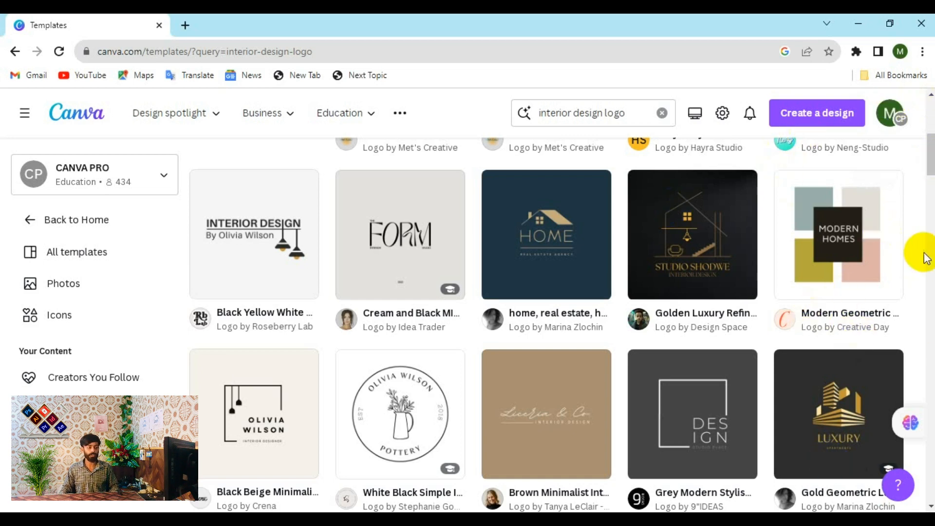
click(690, 235)
click(549, 249)
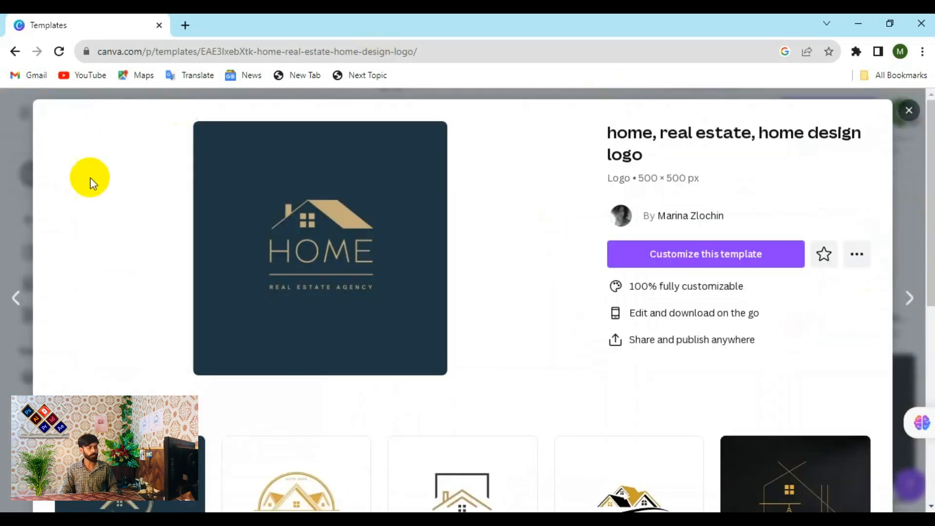
- Open the round Luxury Estate logo from More like this and customize it
scroll(393, 216, down, 1)
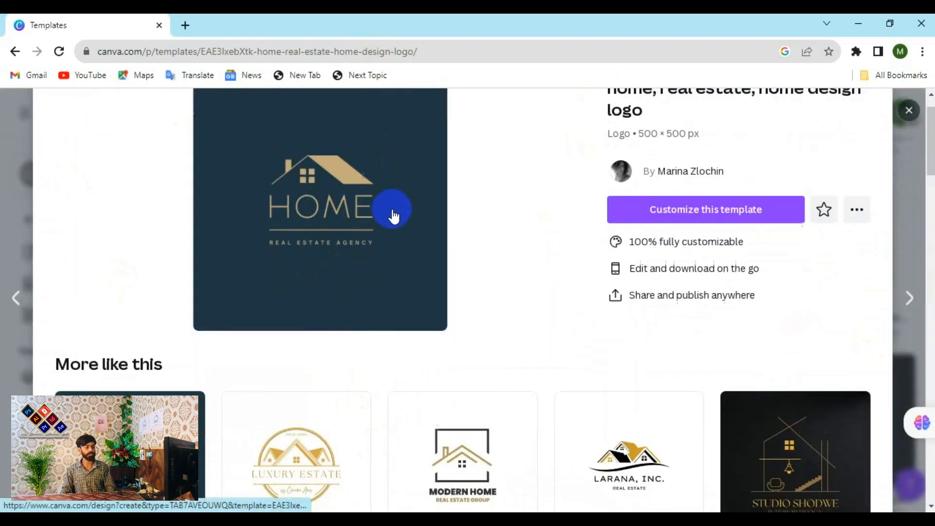
scroll(394, 215, down, 1)
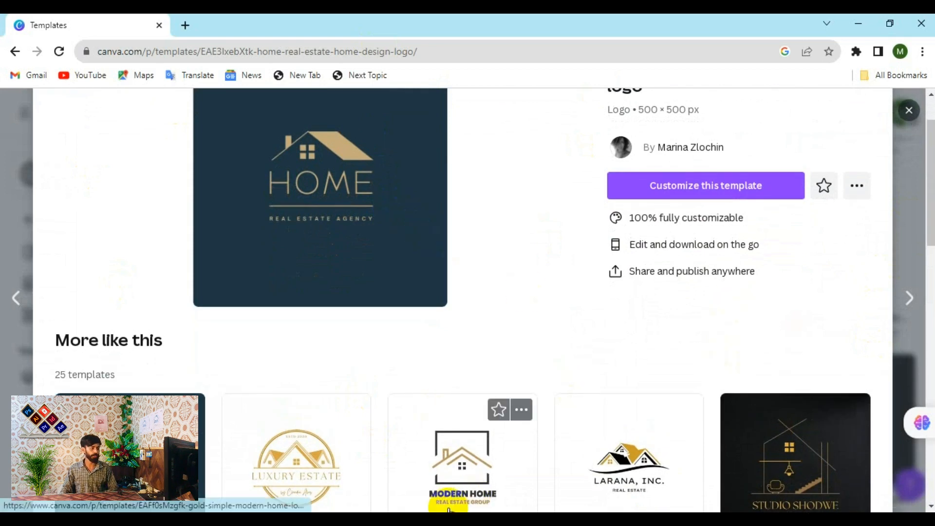
click(294, 471)
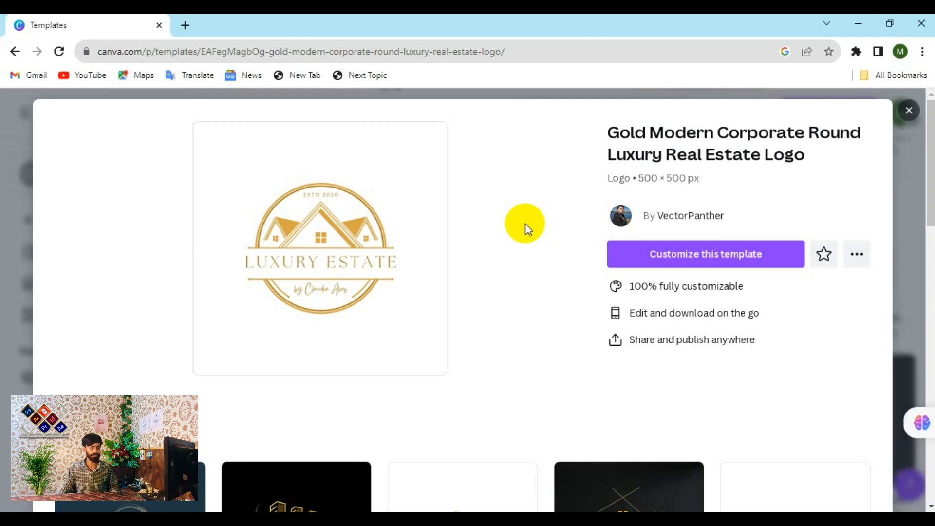
click(685, 254)
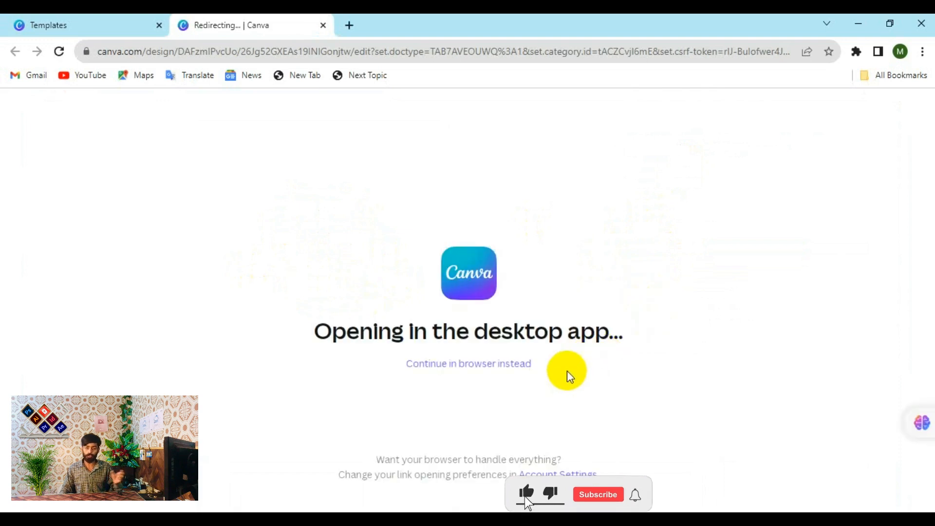
- Continue editing the Luxury Estate template in the browser and zoom to about 113%
click(503, 364)
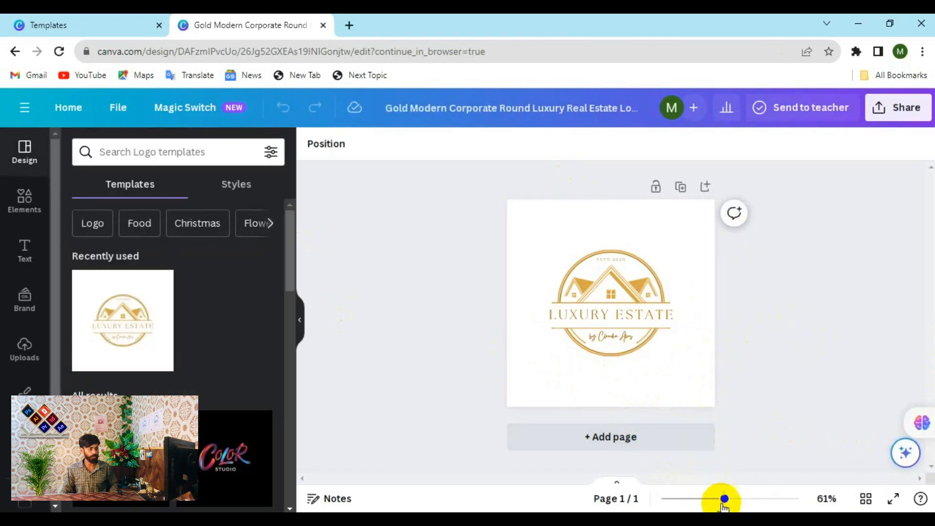
drag(724, 498, 745, 498)
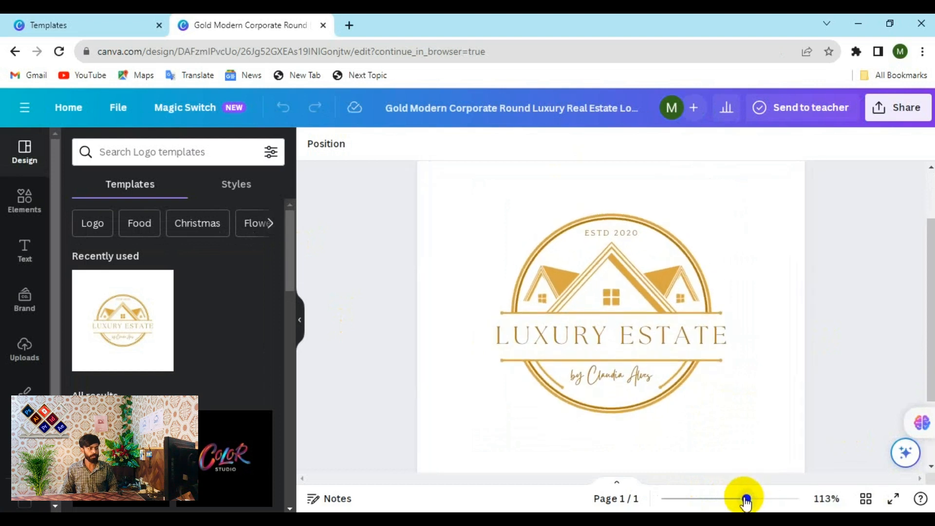
- Change the LUXURY ESTATE heading to 'IQBAL DIL'
click(593, 348)
click(589, 343)
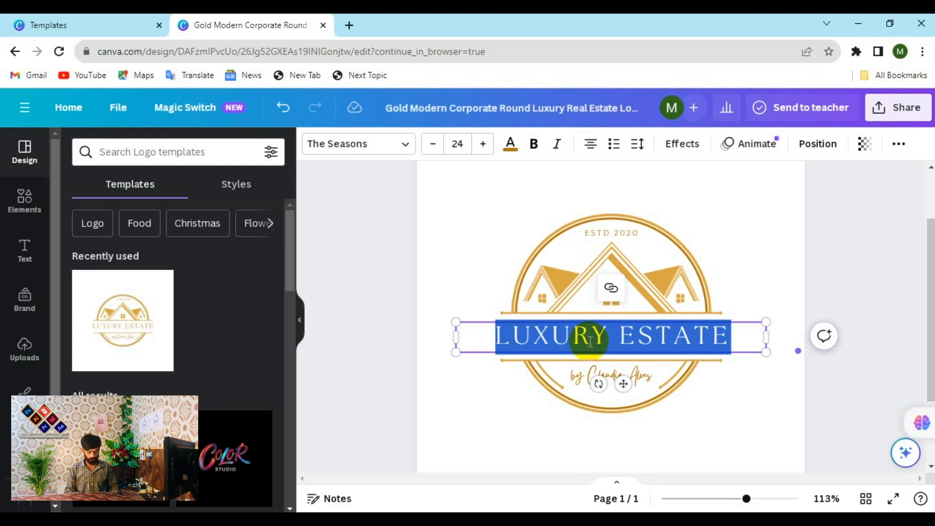
text(IQ)
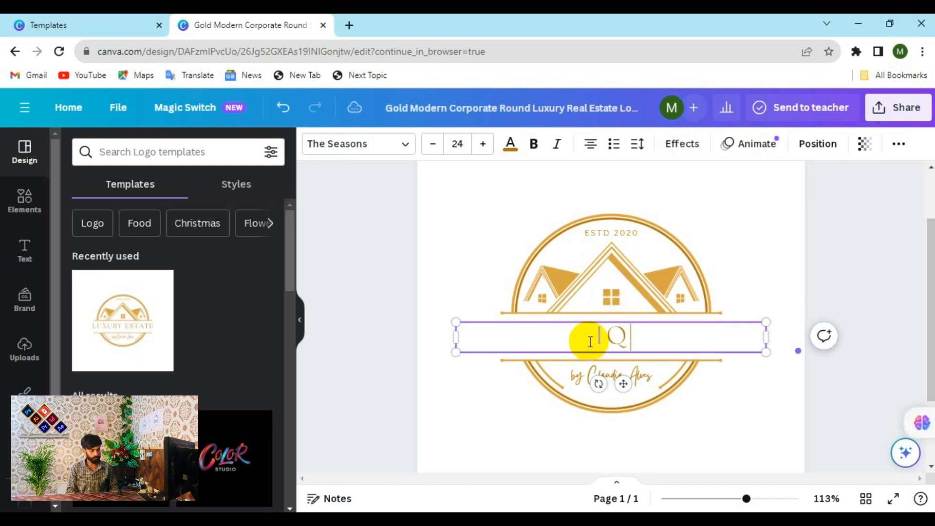
text(BAL DIL)
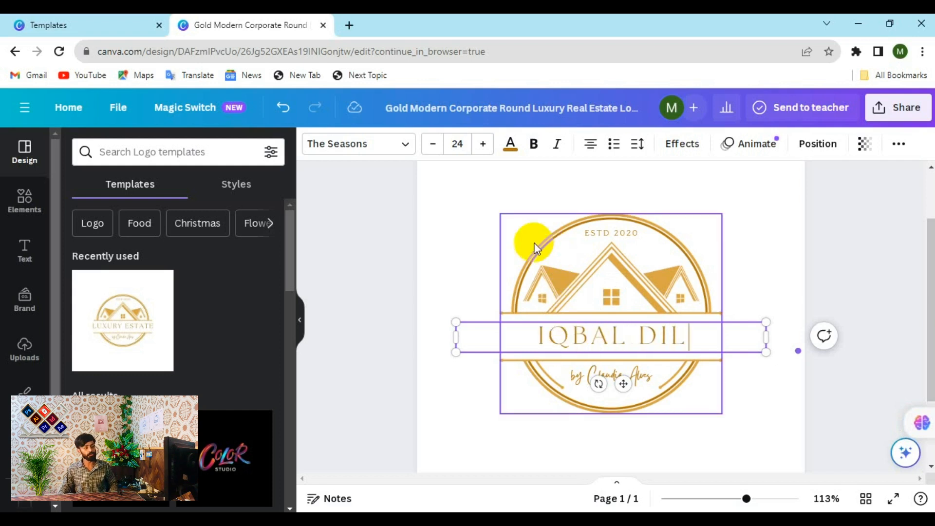
click(468, 229)
- Replace the script credit line under the name with 'computer'
click(605, 366)
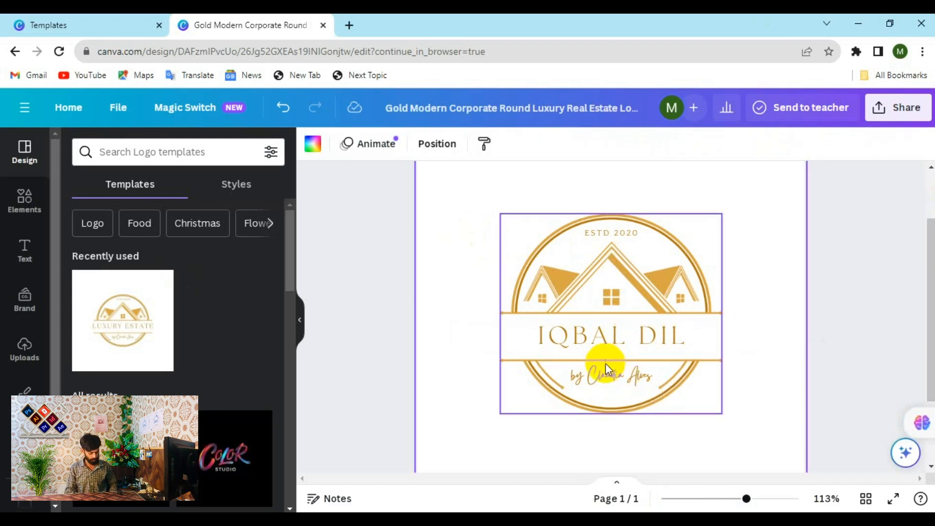
click(606, 375)
click(606, 375)
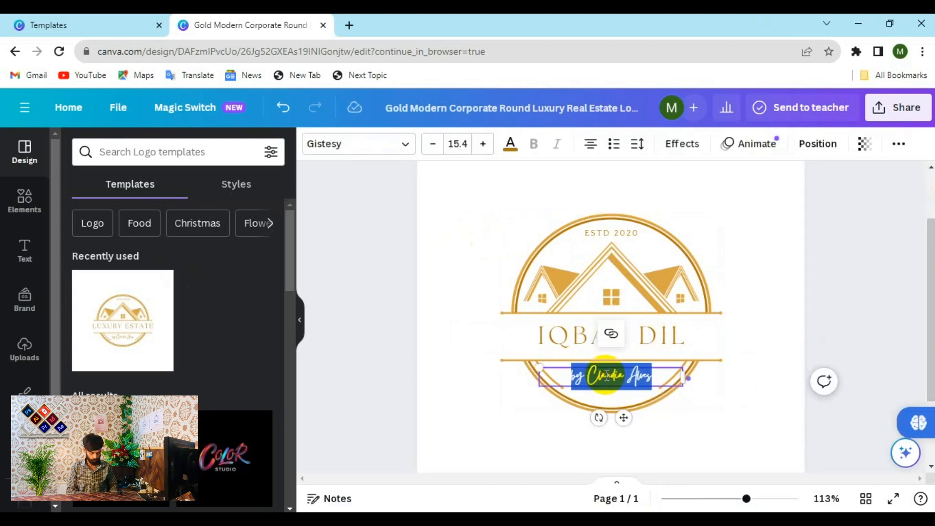
key(BackSpace)
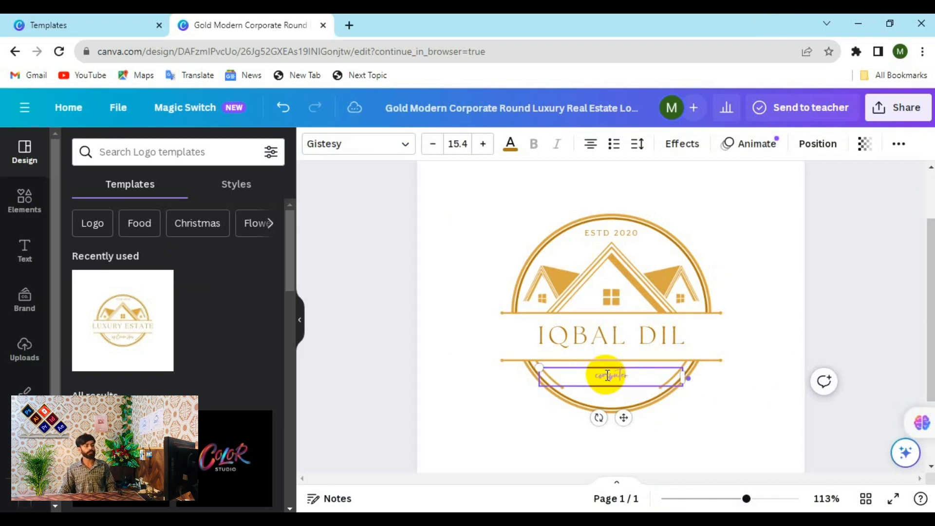
click(559, 440)
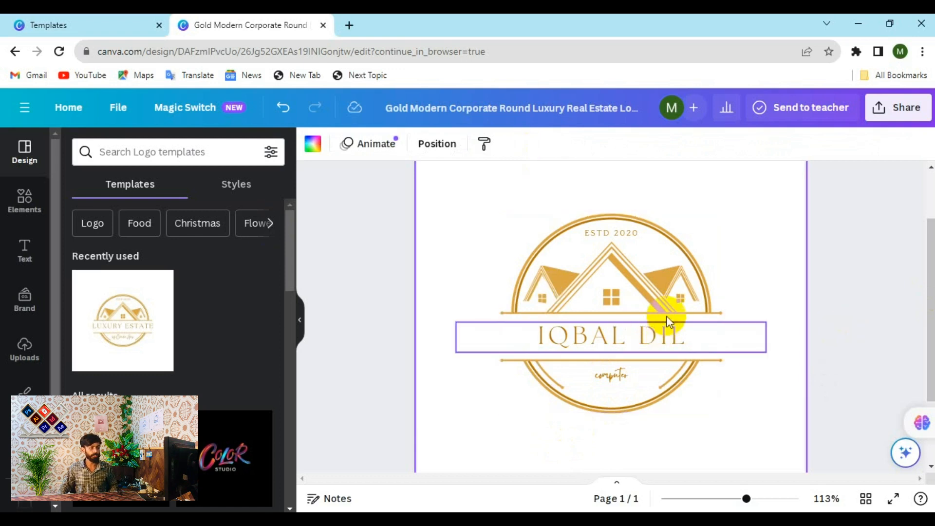
- Replace the 'ESTD 2020' text above the roof with '2023'
click(608, 233)
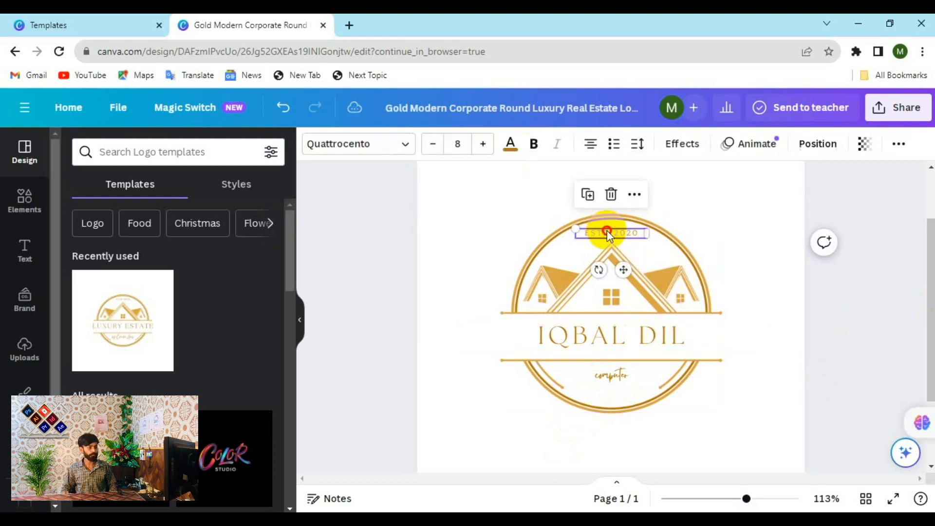
double_click(607, 232)
key(BackSpace)
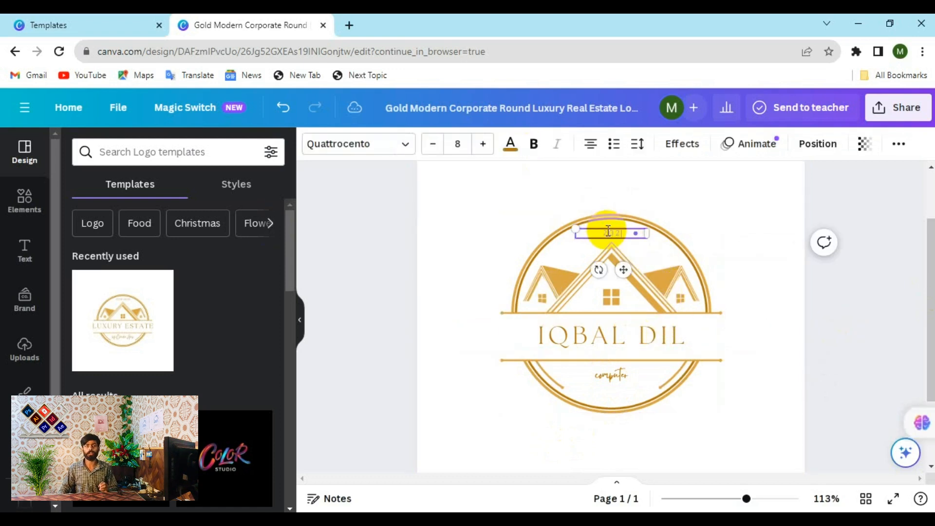
text(2023)
click(453, 286)
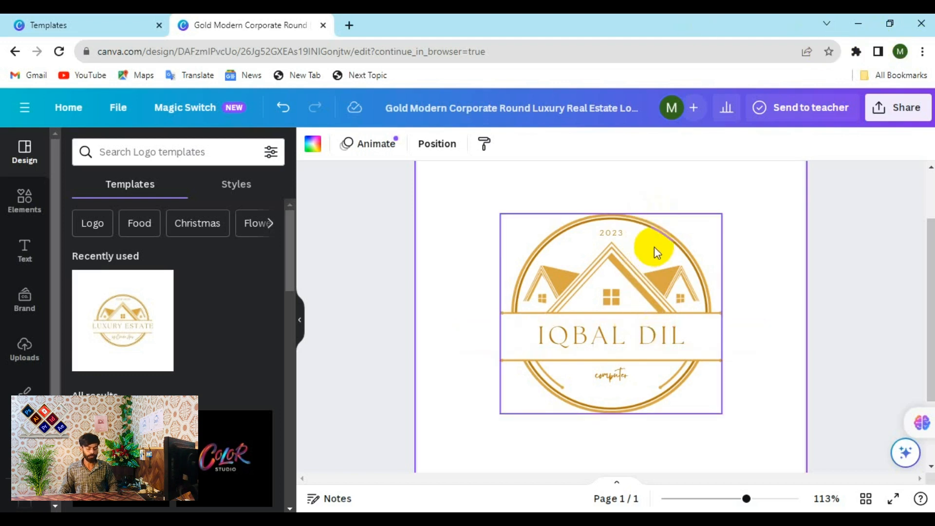
click(665, 235)
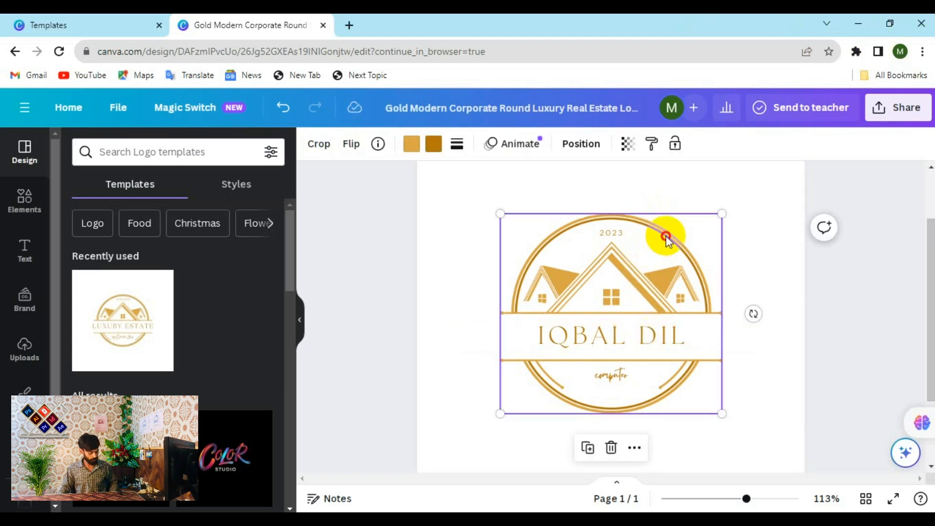
key(Delete)
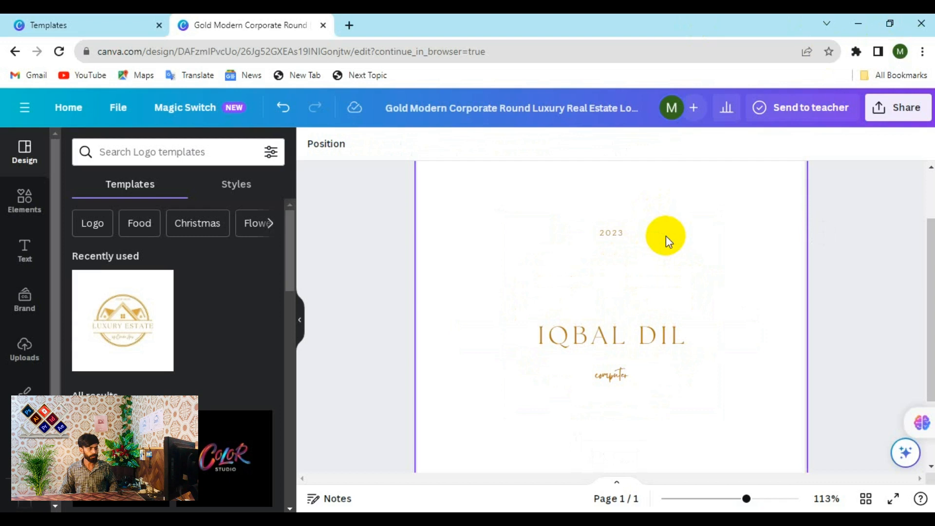
key(ctrl+z)
double_click(704, 297)
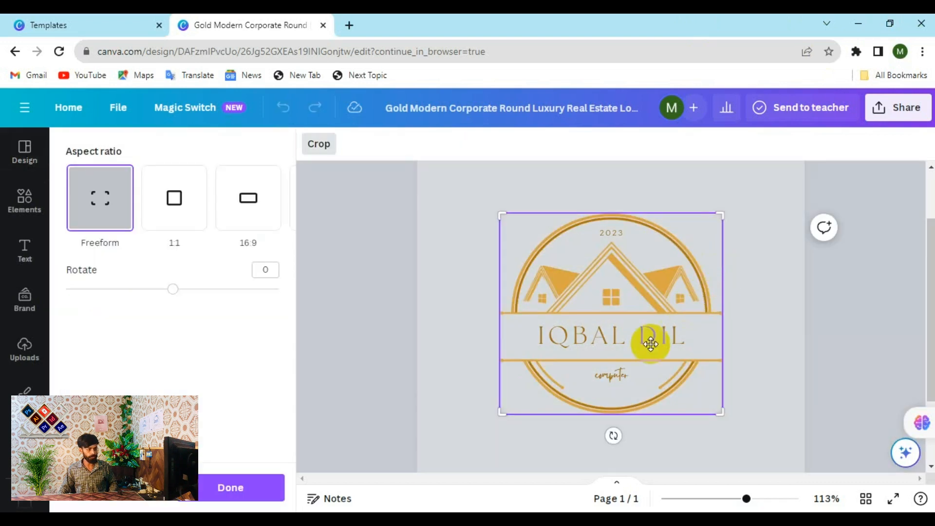
click(764, 323)
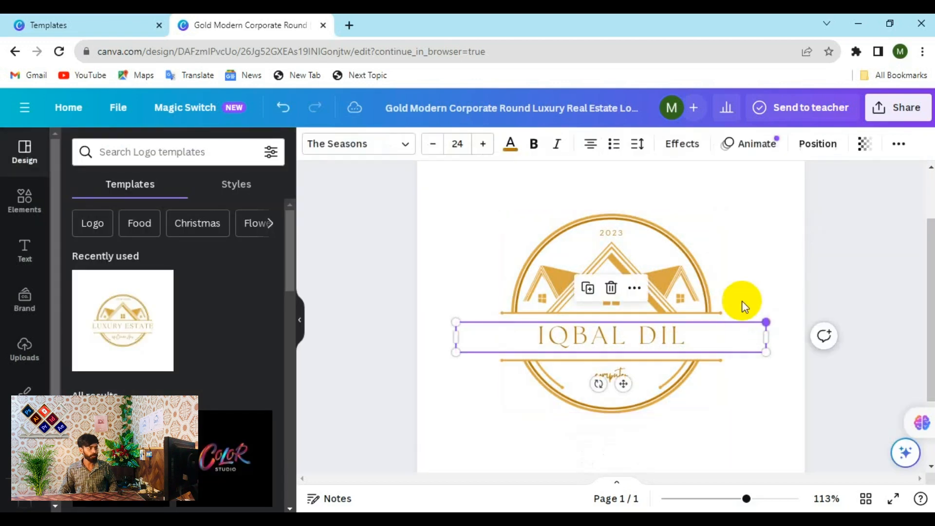
click(710, 295)
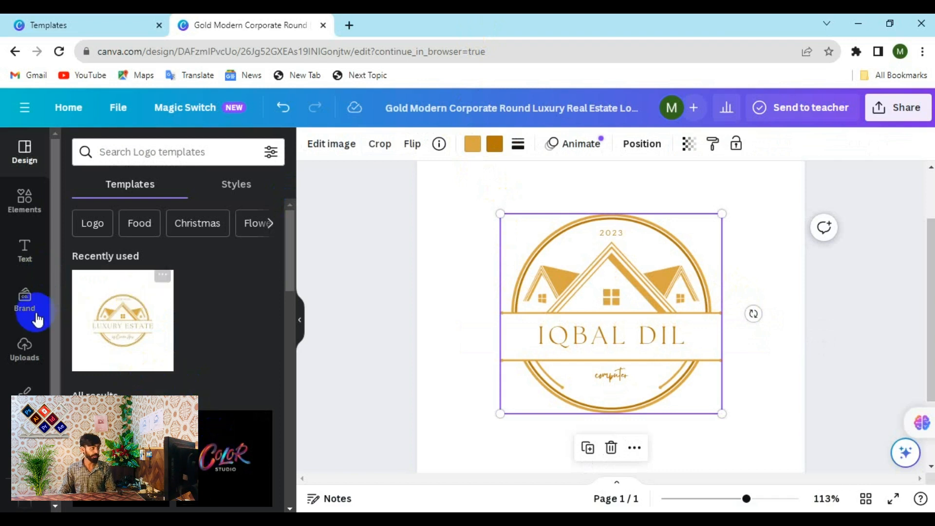
- Recolour the logo's roof and houses from gold to dark navy
click(471, 150)
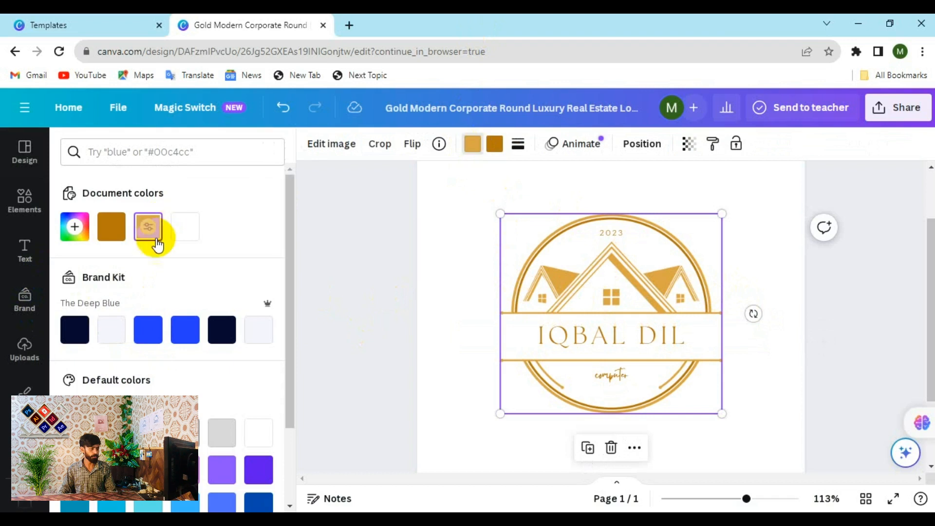
click(185, 227)
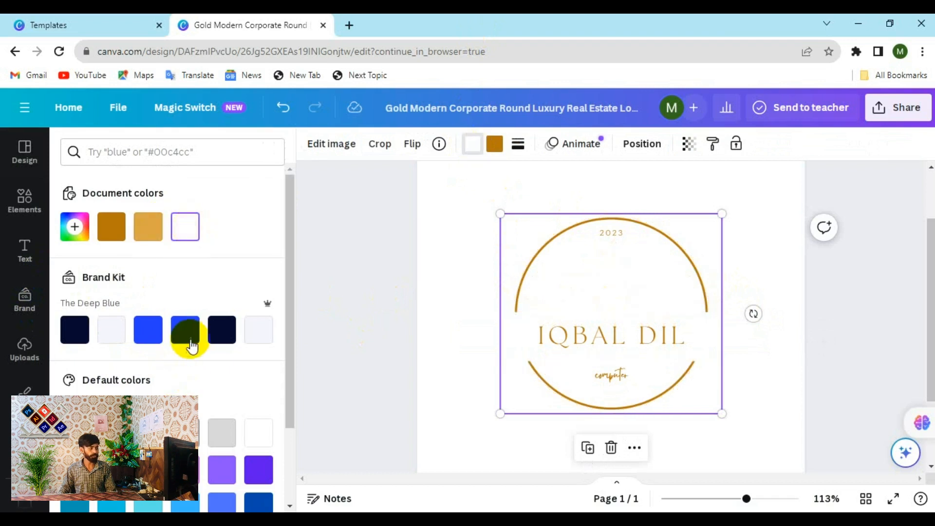
click(186, 331)
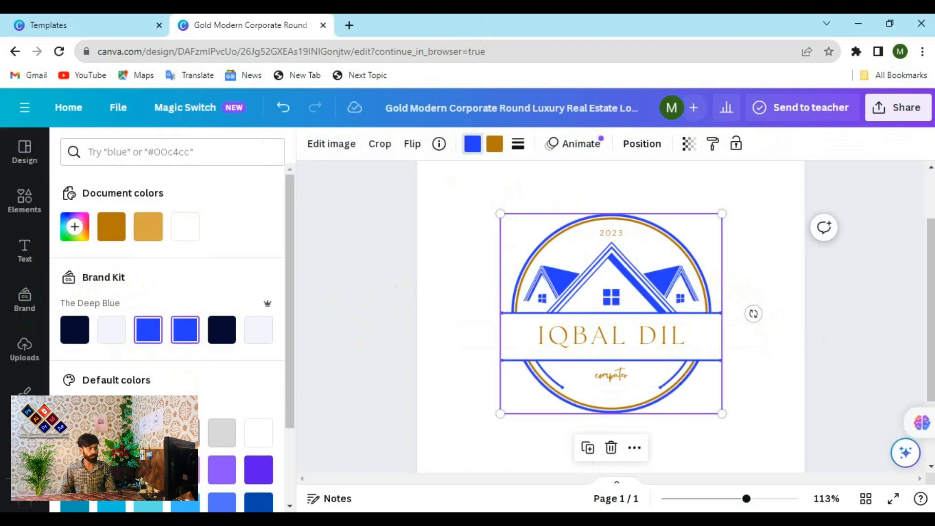
click(213, 335)
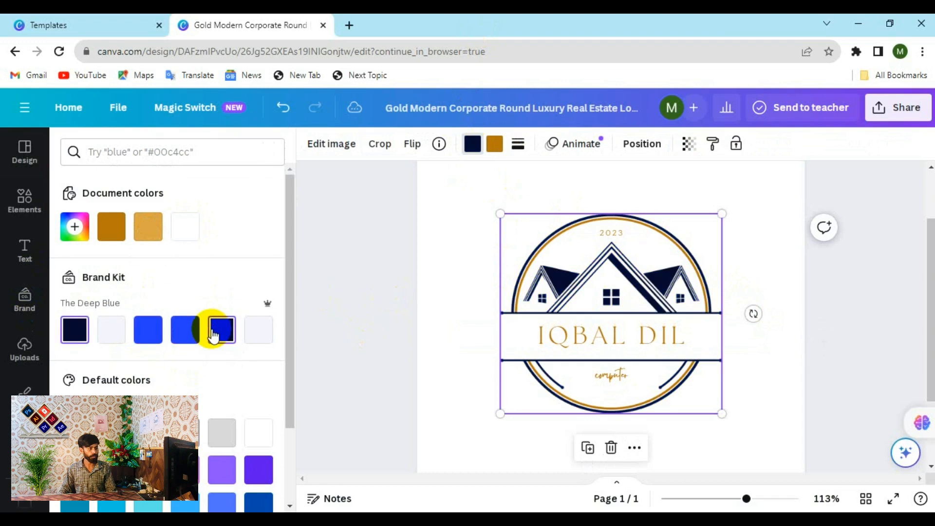
click(424, 229)
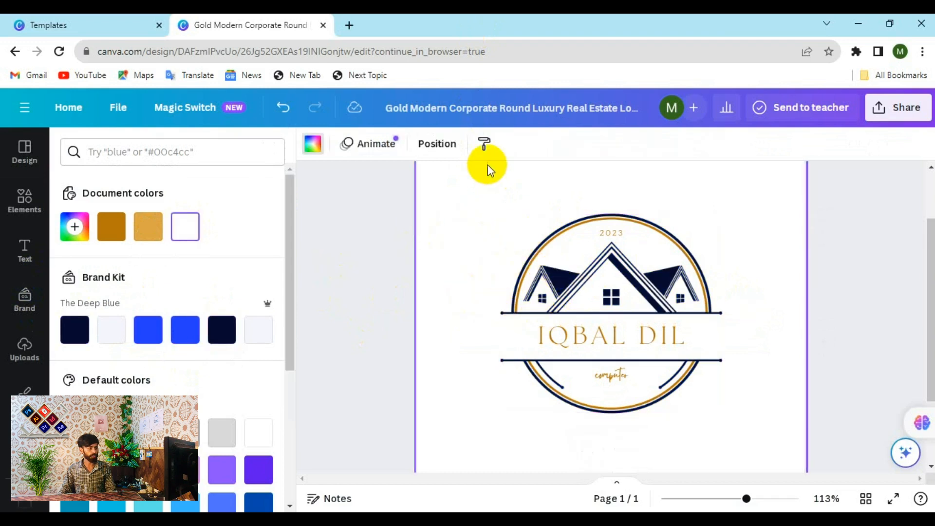
- Recolour the gold circle ring to the same dark navy
click(548, 251)
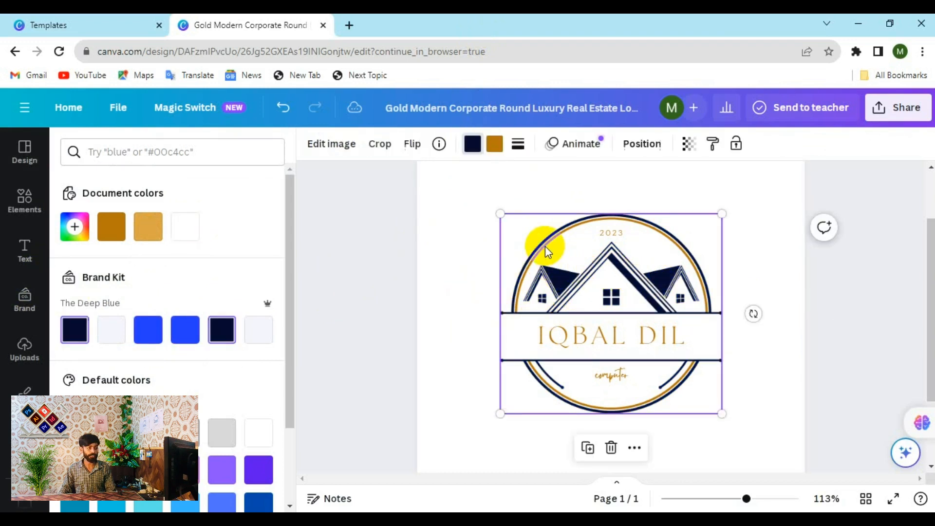
click(495, 143)
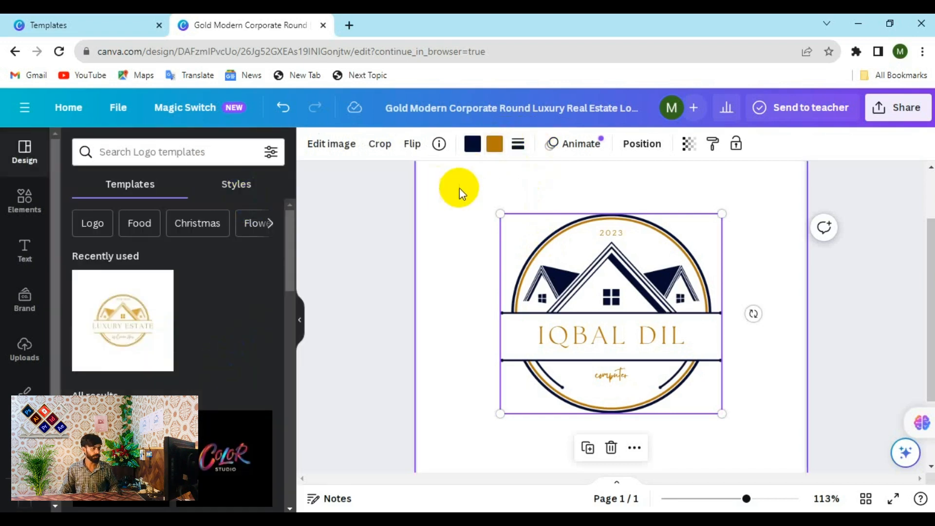
click(494, 144)
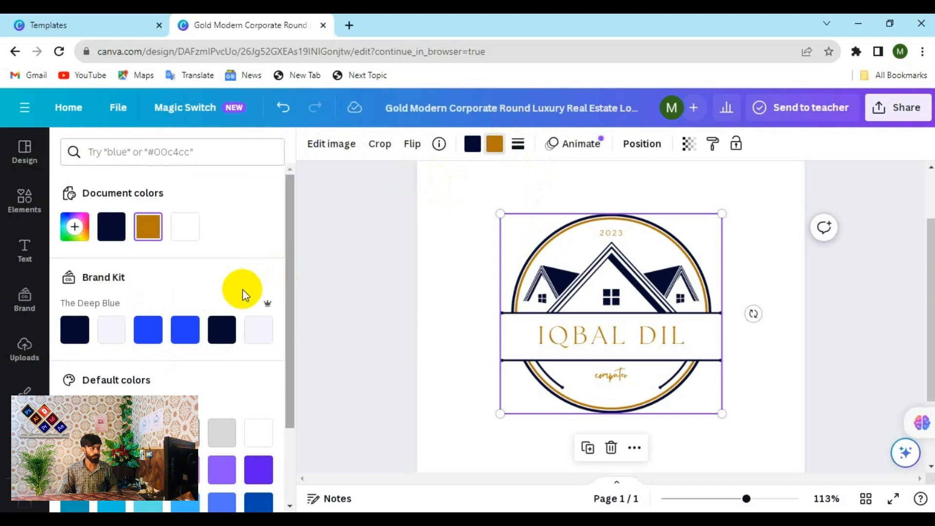
click(180, 336)
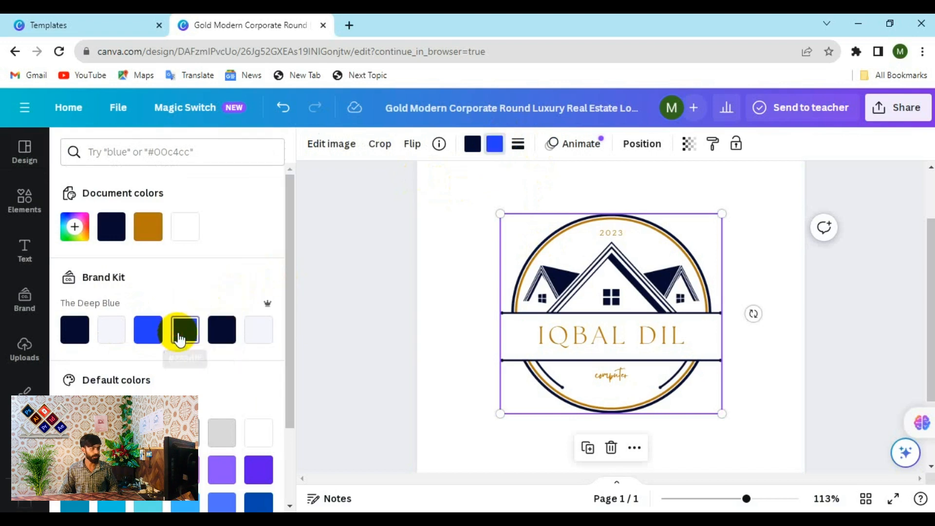
click(76, 332)
click(337, 261)
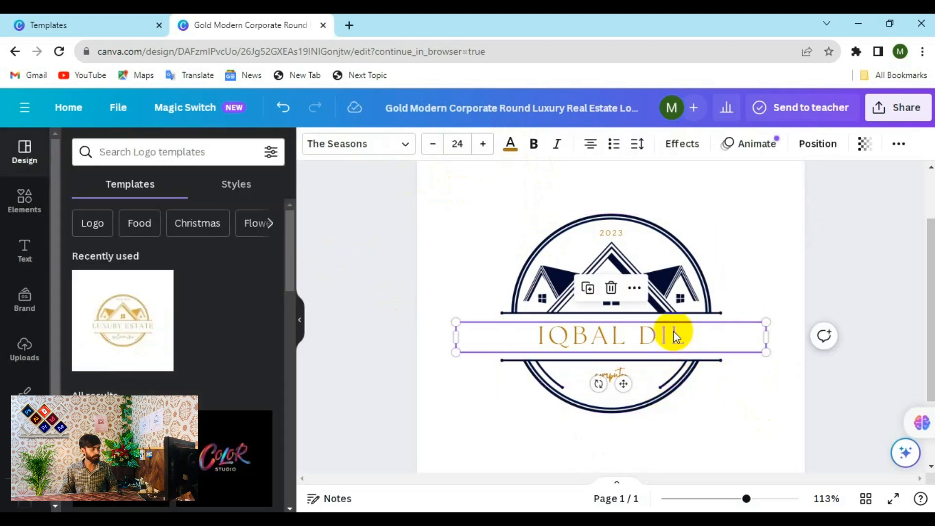
- Make the IQBAL DIL, 'computer' and 2023 text dark navy
click(511, 144)
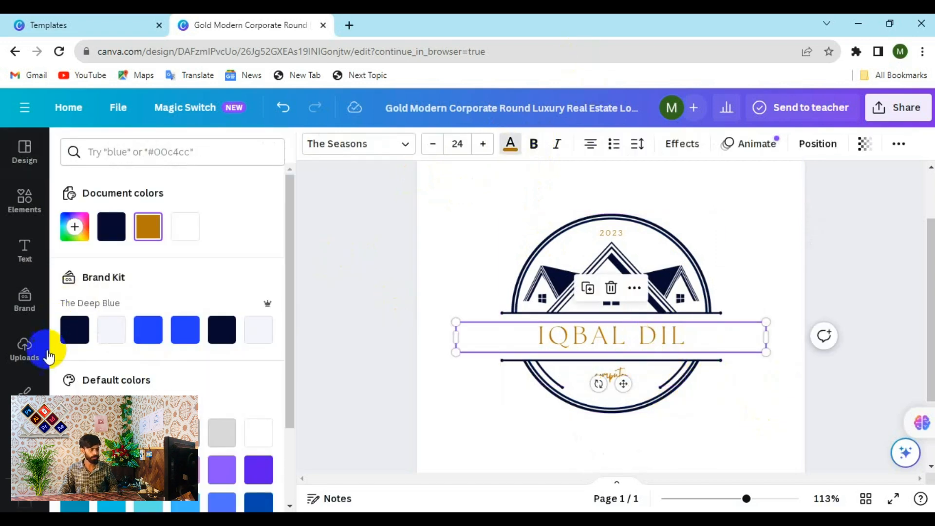
click(222, 329)
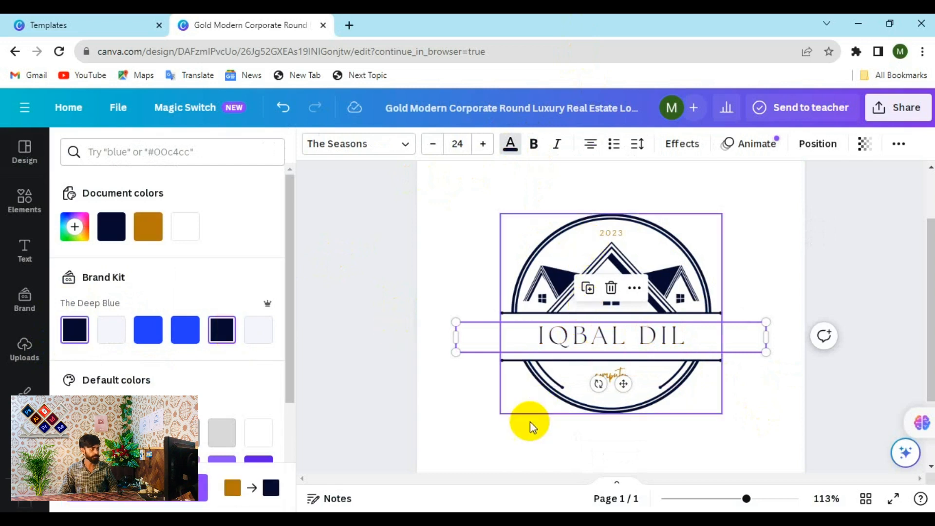
click(604, 381)
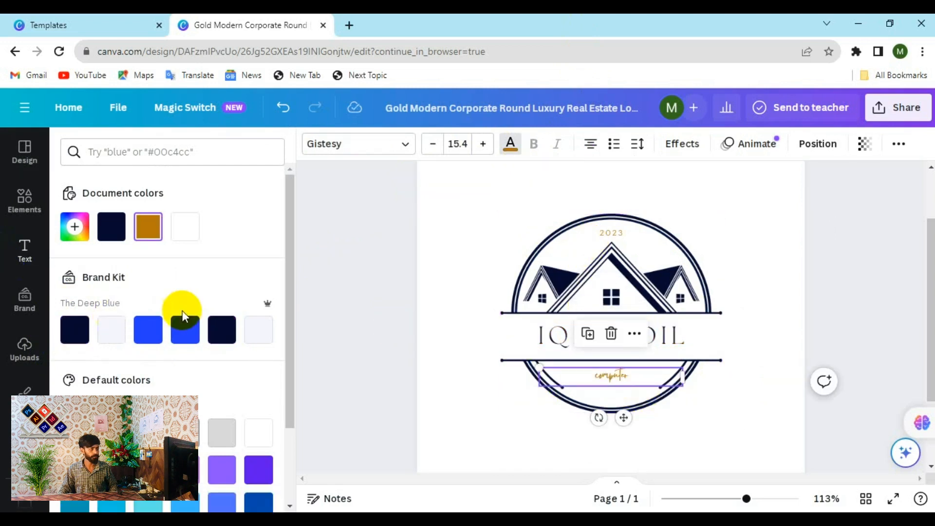
click(218, 335)
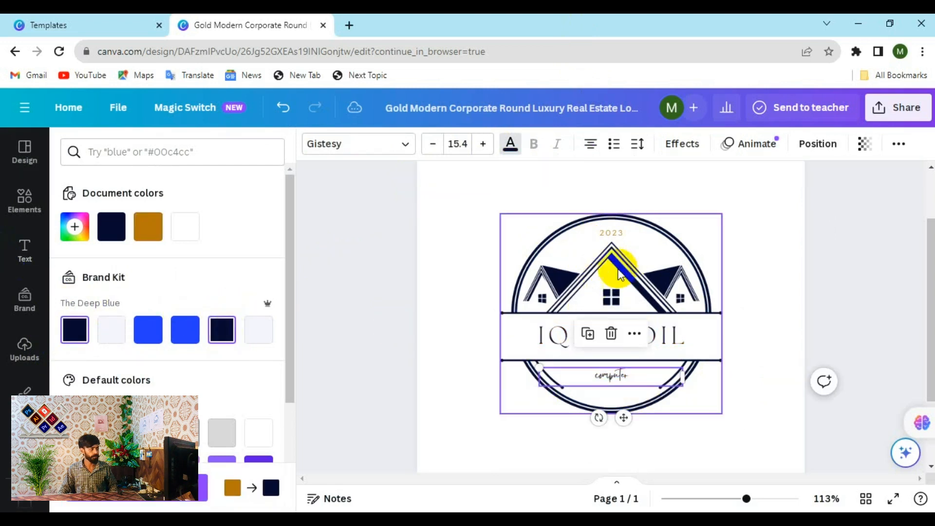
click(610, 233)
click(223, 329)
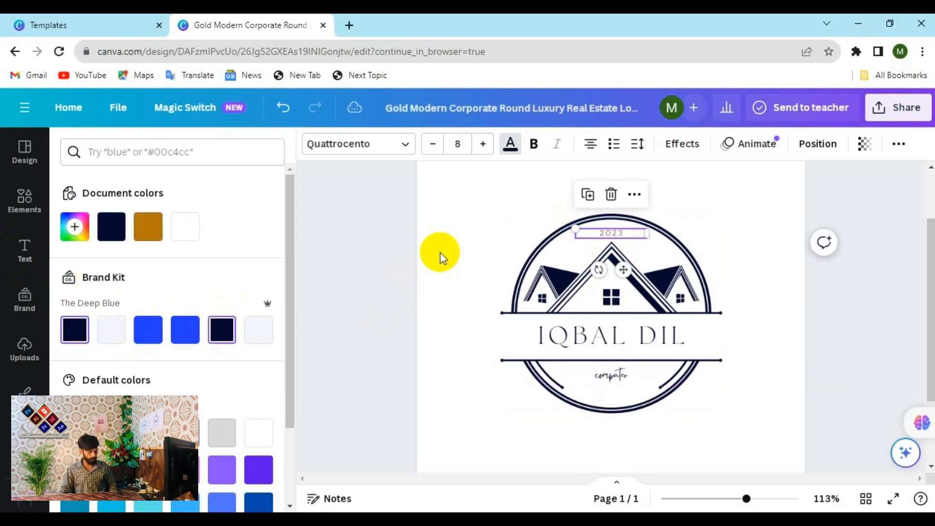
click(377, 250)
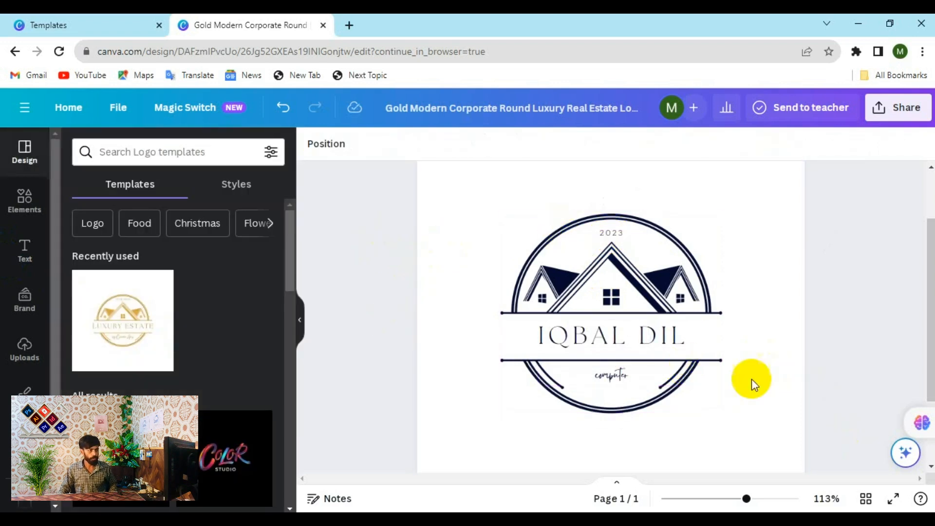
- Move the whole logo group lower on the page and fine-tune its position
click(652, 276)
drag(652, 276, 619, 324)
scroll(622, 327, down, 1)
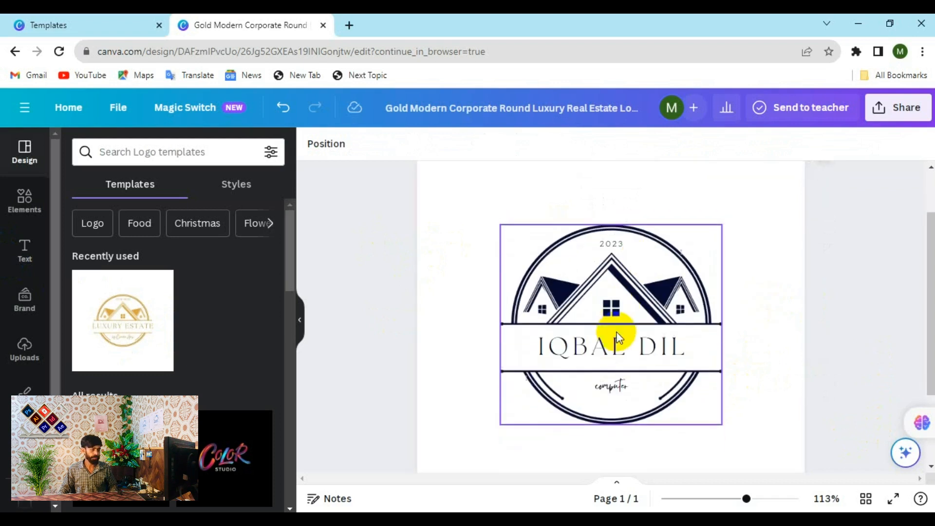
click(642, 236)
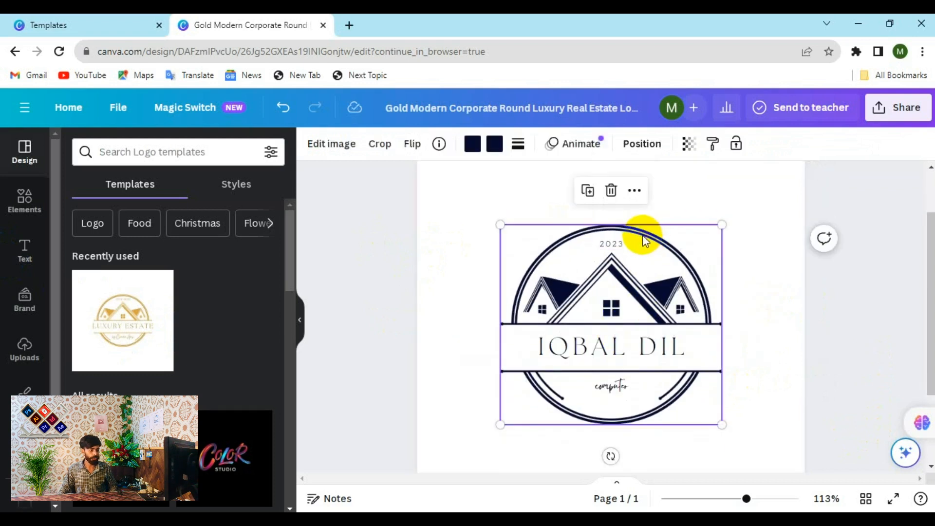
mouse_move(642, 235)
mouse_down()
mouse_move(501, 248)
mouse_move(629, 249)
mouse_move(643, 225)
mouse_move(641, 236)
mouse_up()
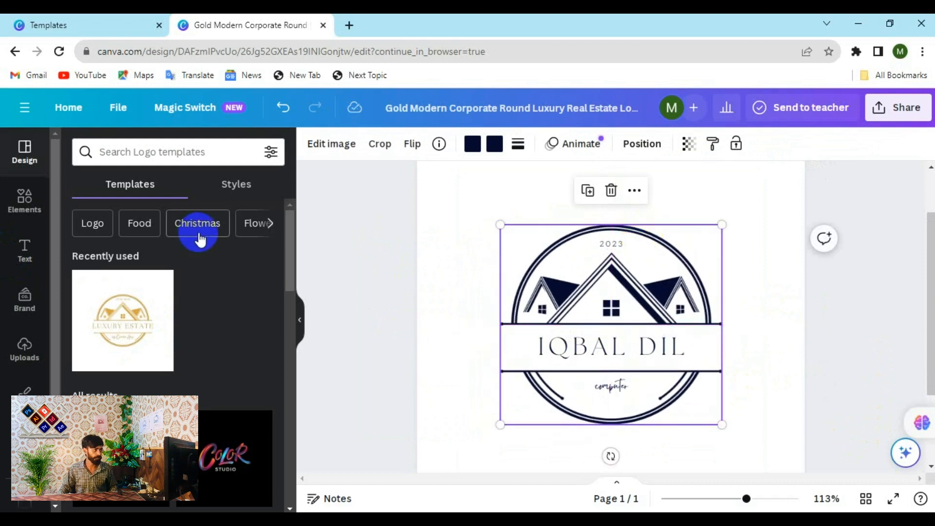
click(39, 214)
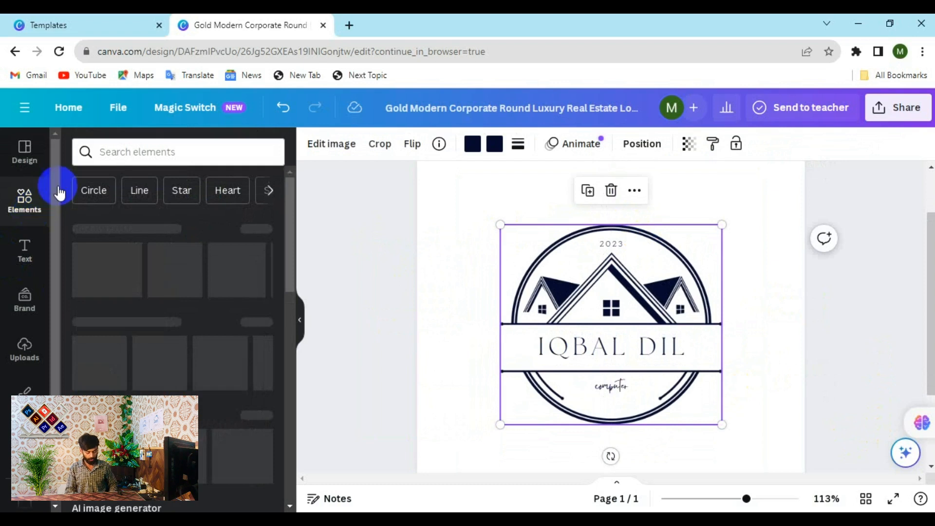
- Search Elements for 'home' and drag a house-roof graphic onto the logo
click(124, 152)
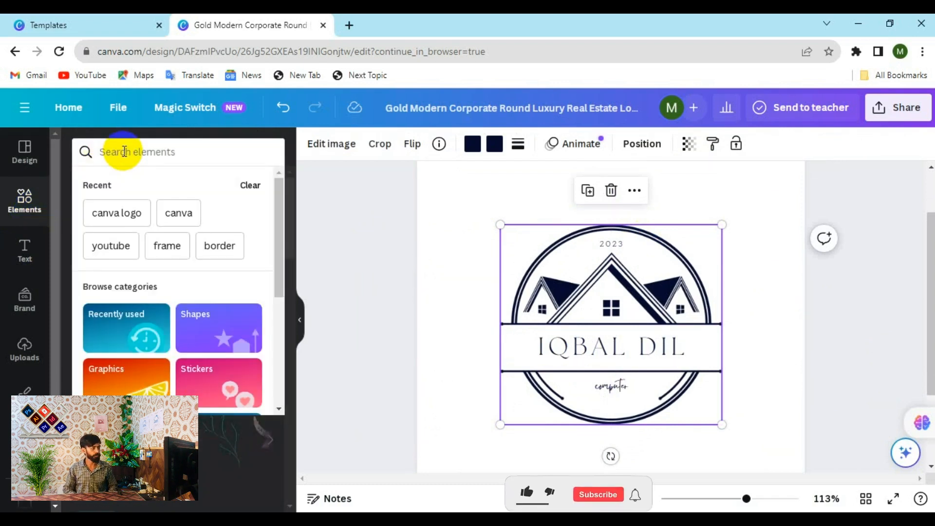
text(home)
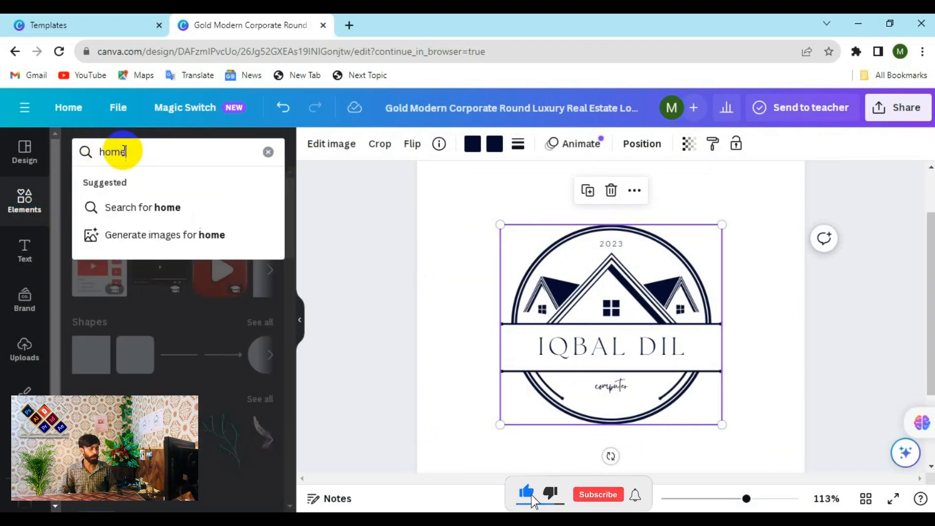
key(Return)
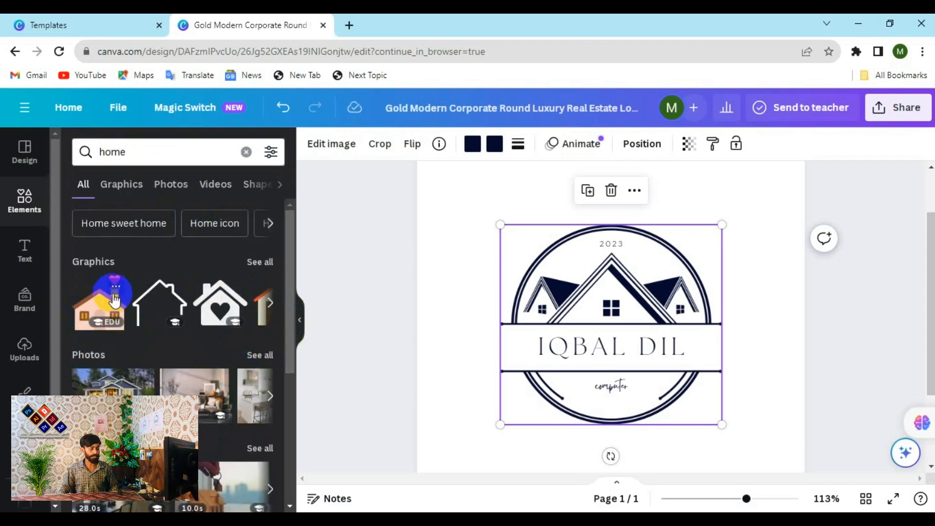
click(264, 262)
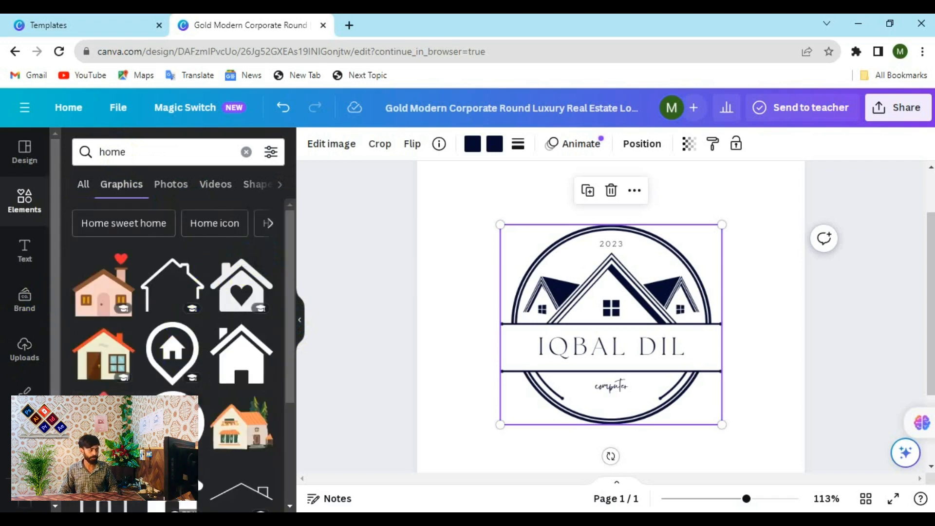
scroll(198, 404, down, 2)
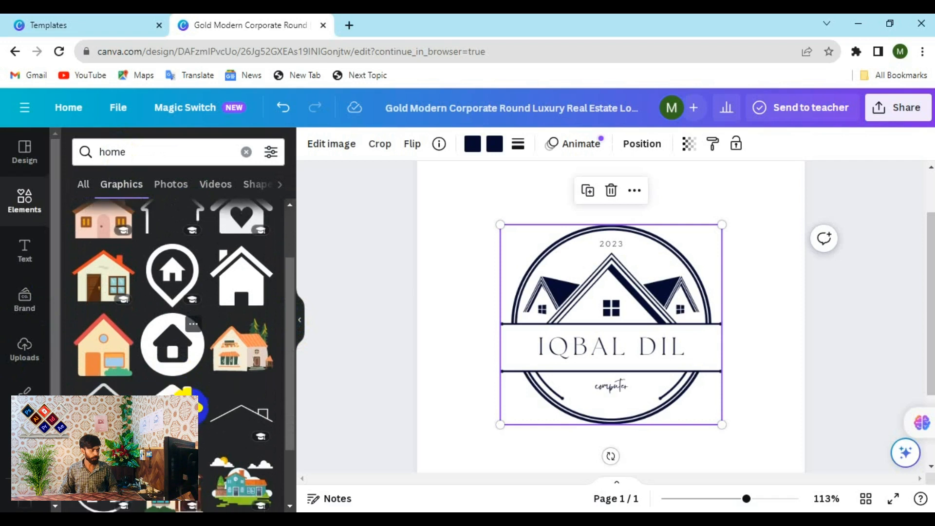
scroll(197, 404, down, 4)
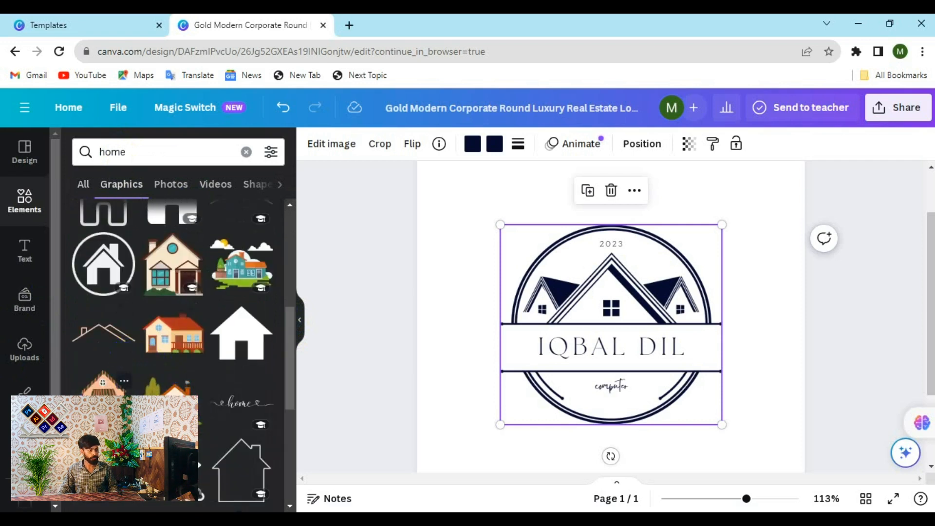
drag(103, 334, 552, 299)
- Delete the circular frame and 2023 text, nudge the roof, and shift 'computer' left
click(619, 421)
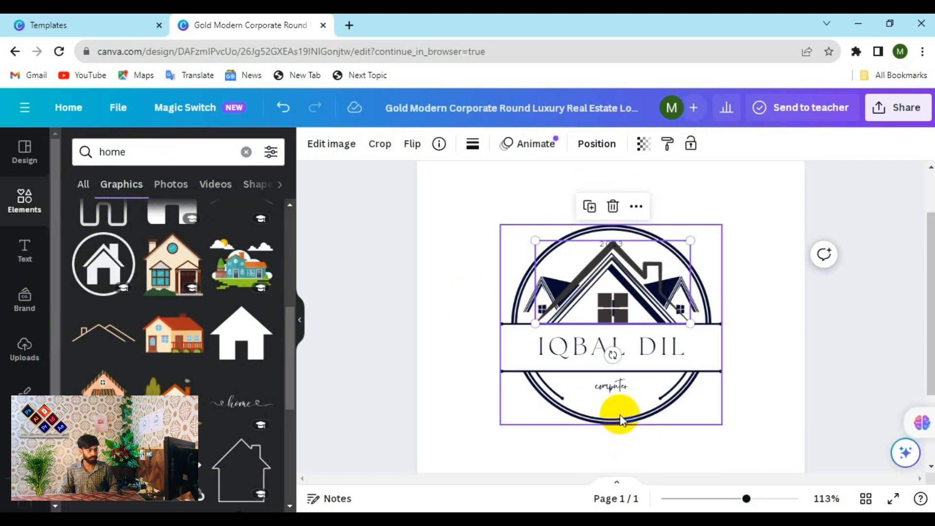
key(Delete)
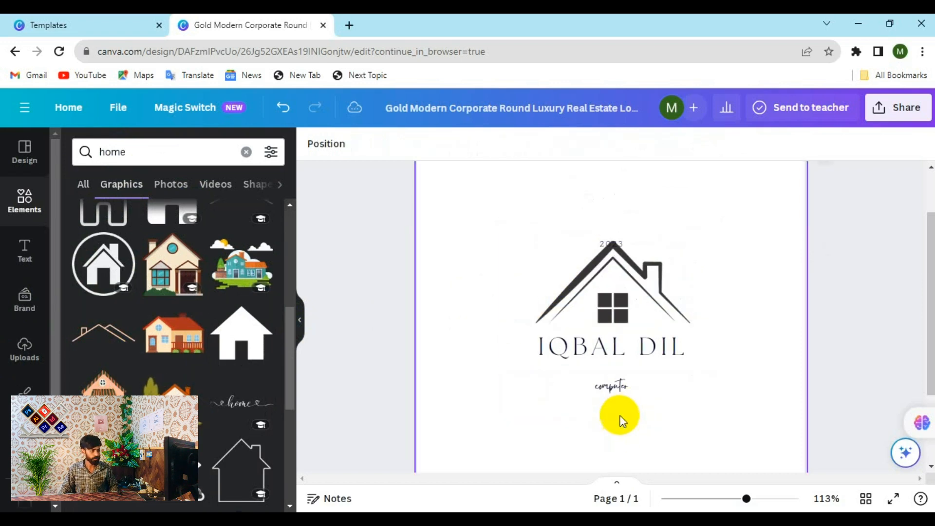
drag(617, 267, 607, 272)
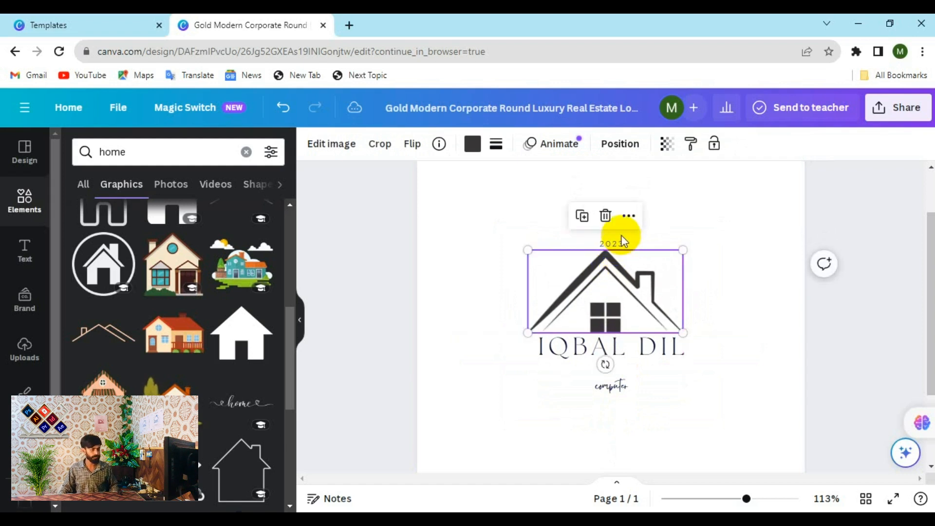
click(617, 240)
key(Delete)
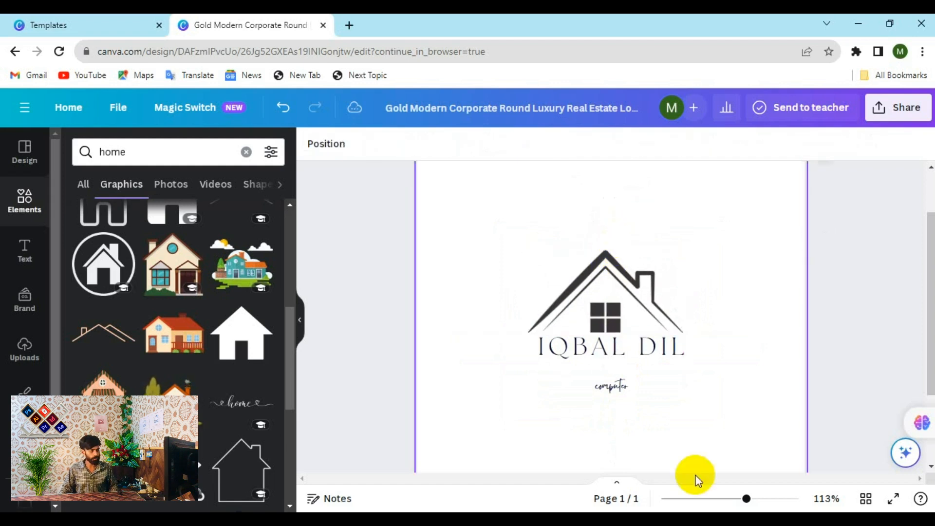
drag(612, 387, 562, 368)
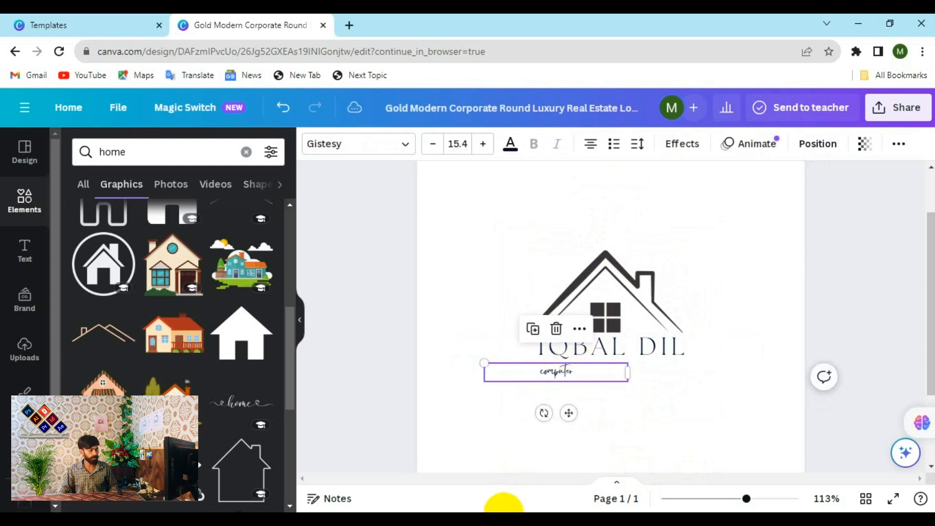
- Add a row-of-houses graphic below IQBAL DIL, shrink it, and place it beside 'computer'
click(507, 465)
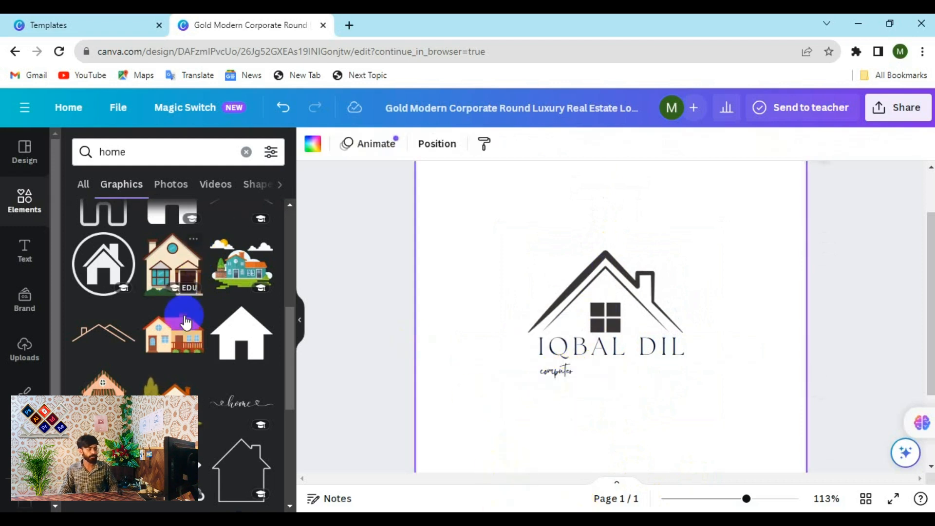
scroll(175, 375, down, 4)
scroll(175, 378, up, 1)
scroll(175, 378, down, 6)
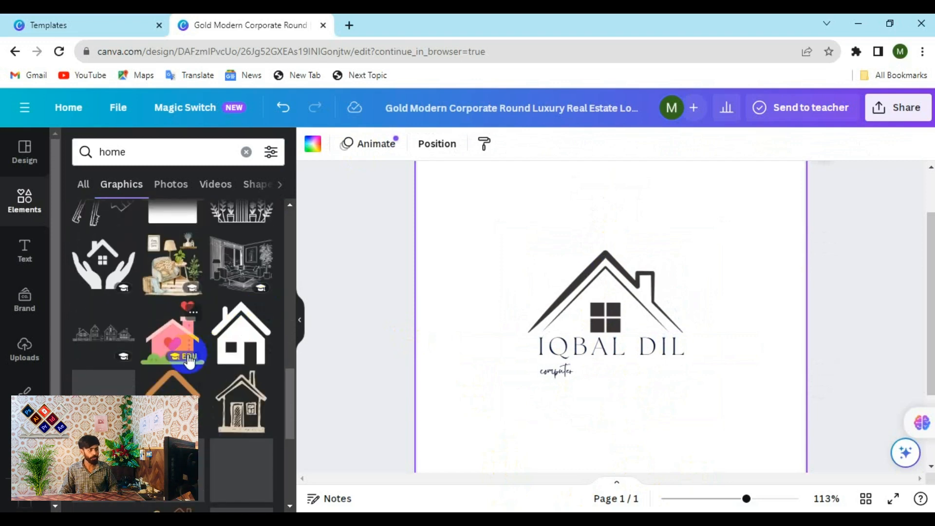
drag(103, 339, 564, 398)
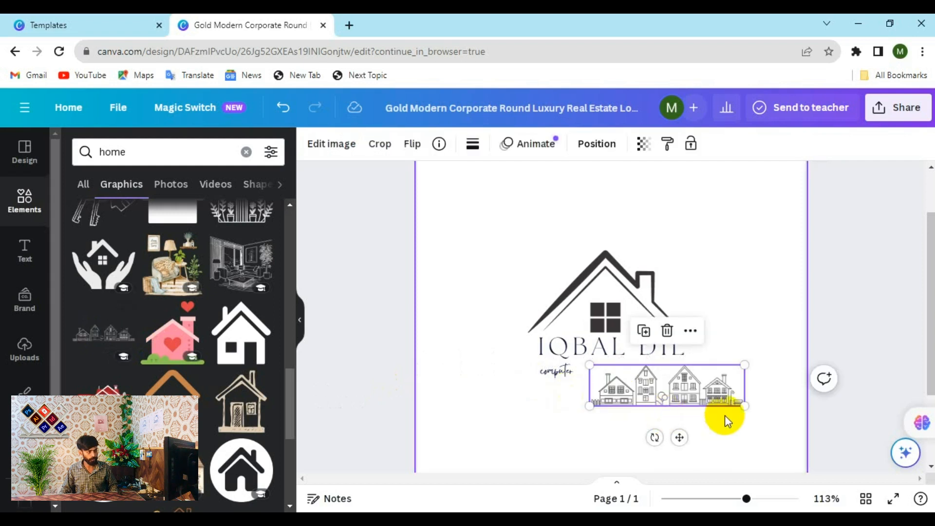
drag(743, 404, 654, 377)
click(678, 413)
click(709, 338)
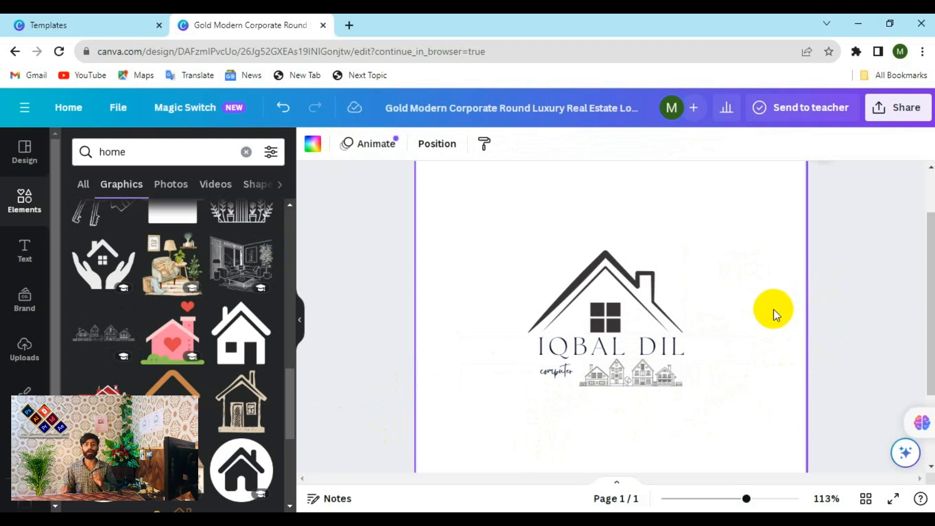
scroll(746, 318, down, 3)
scroll(746, 317, up, 3)
scroll(745, 315, down, 2)
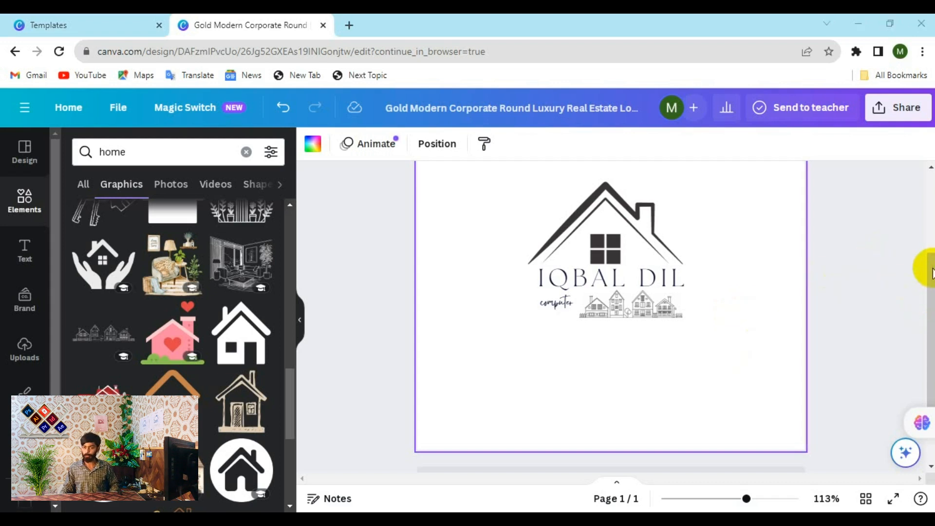
- Download the logo as a PNG scaled to 3.125 (1,563 × 1,563 px) without a transparent background
drag(927, 270, 924, 234)
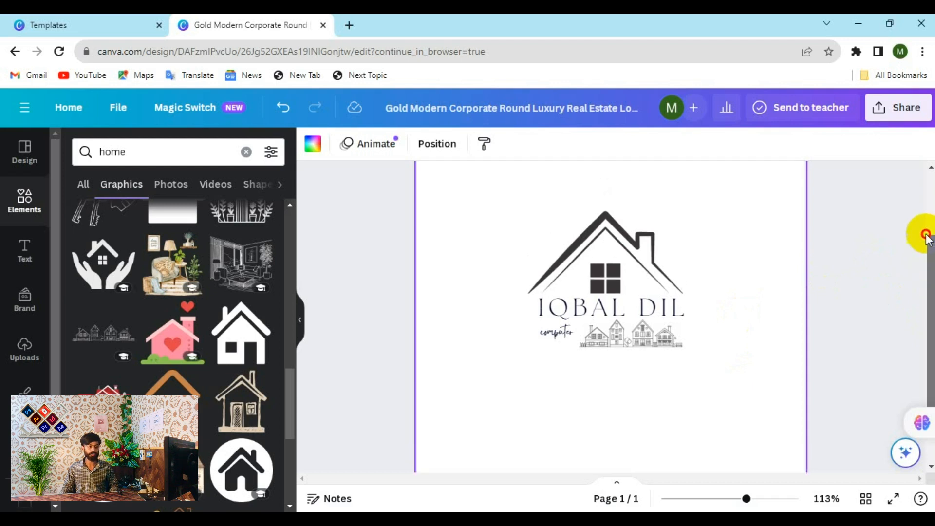
click(902, 121)
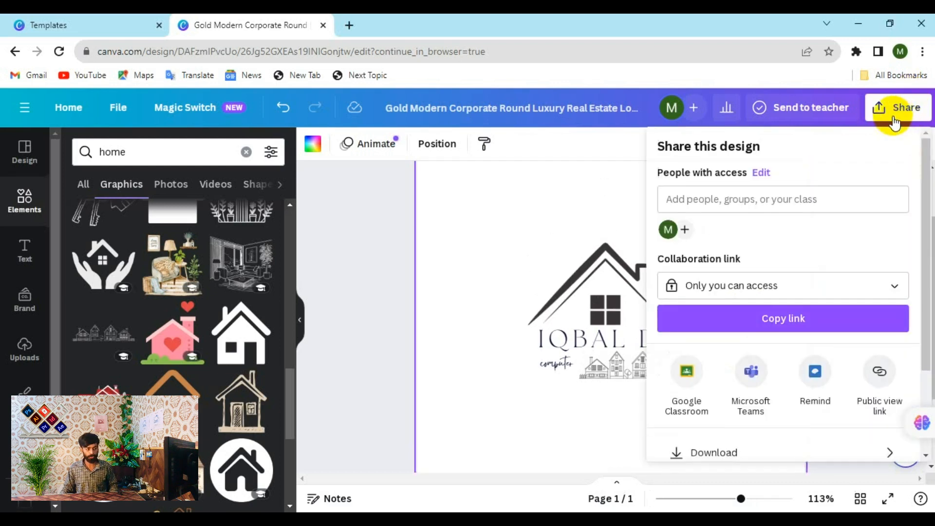
scroll(734, 443, down, 2)
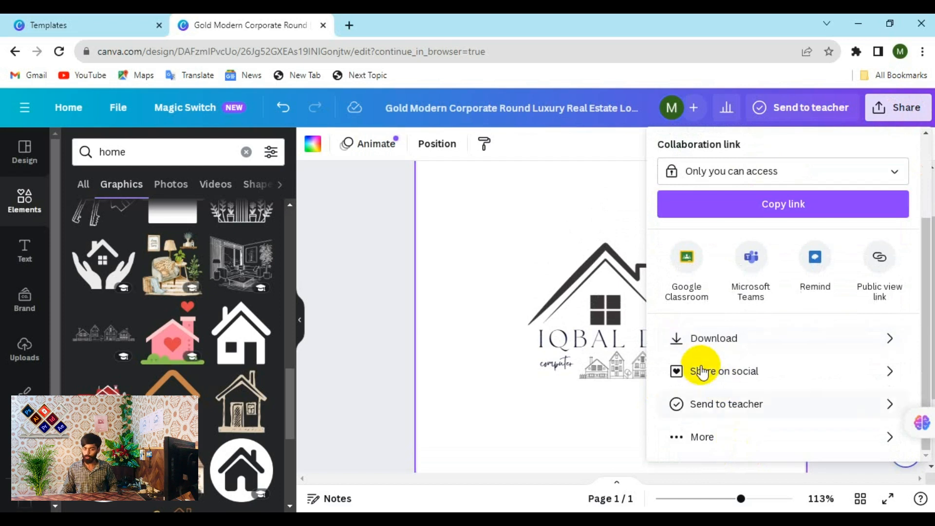
click(734, 345)
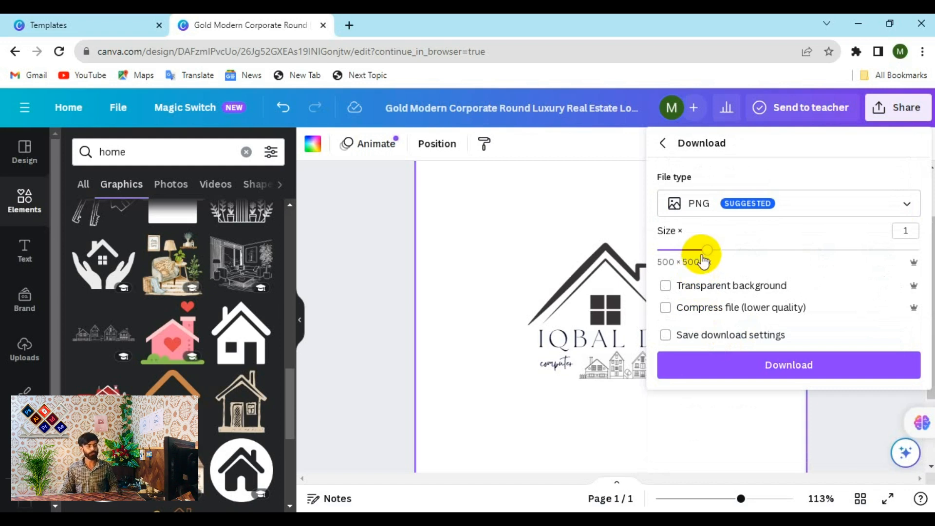
drag(703, 259, 914, 263)
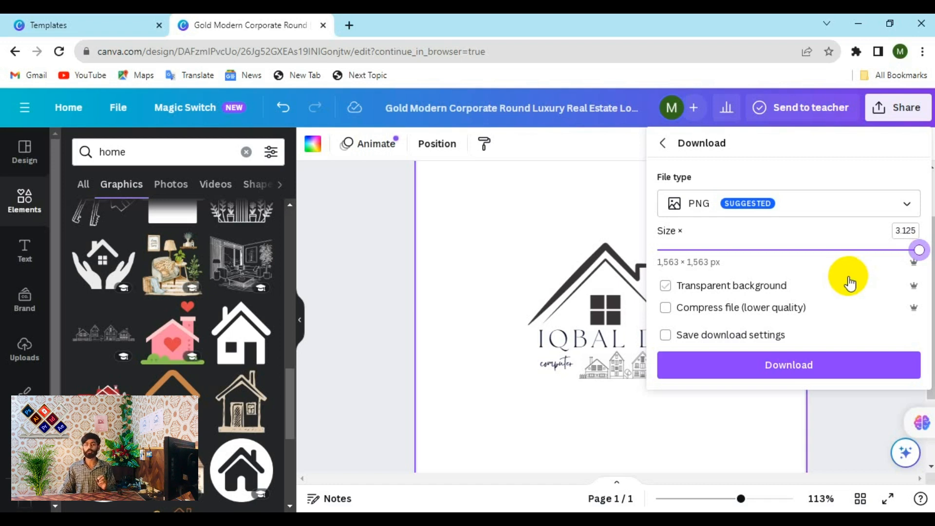
click(782, 375)
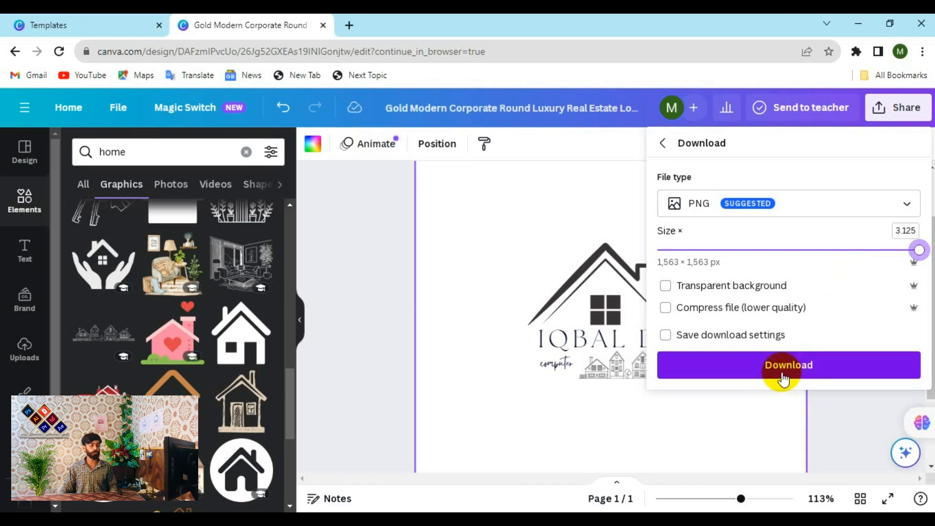